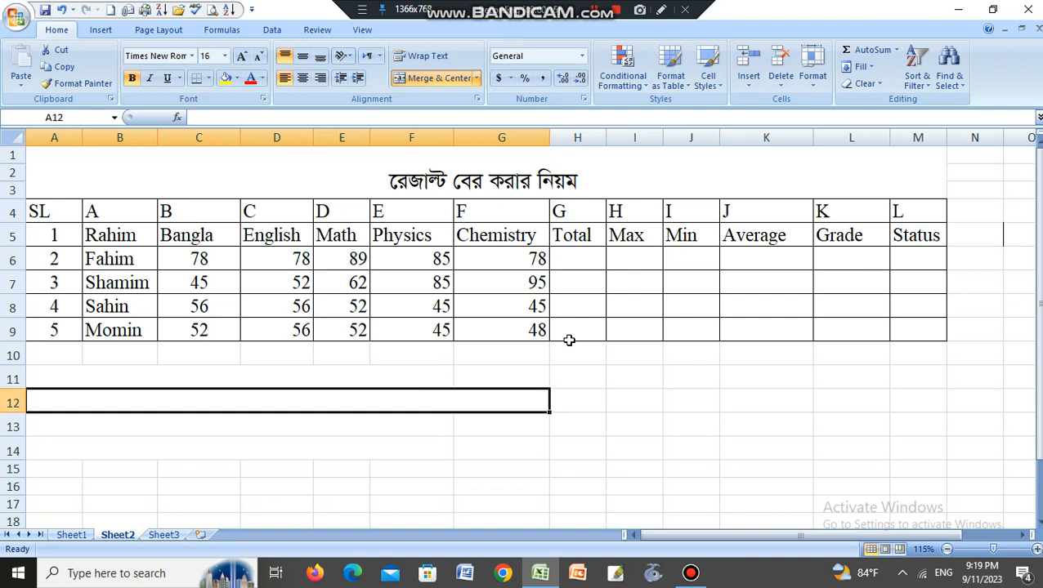
left_click(579, 256)
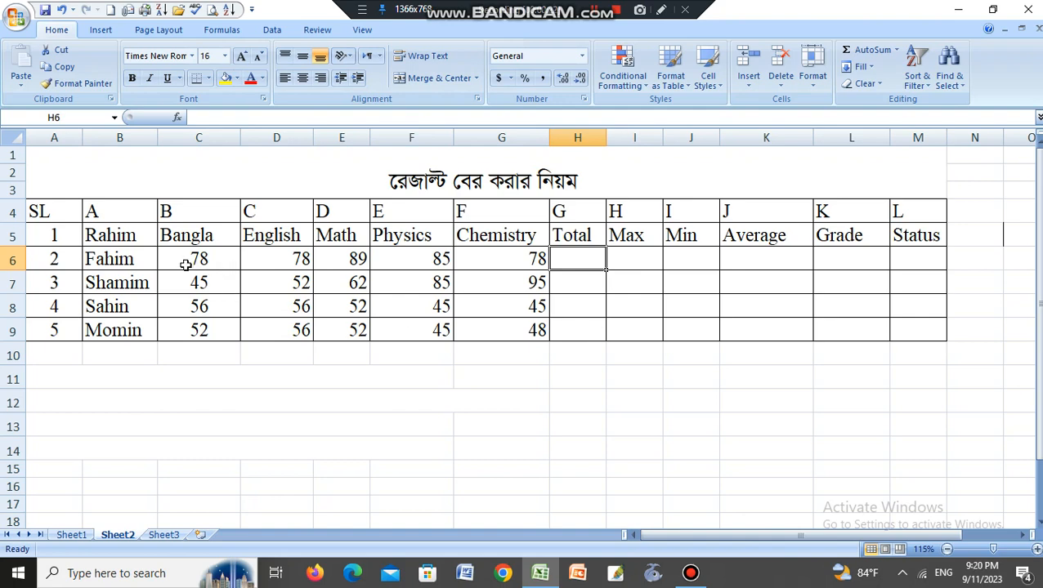
left_click(200, 237)
left_click(278, 237)
left_click(335, 237)
left_click(427, 237)
left_click(523, 237)
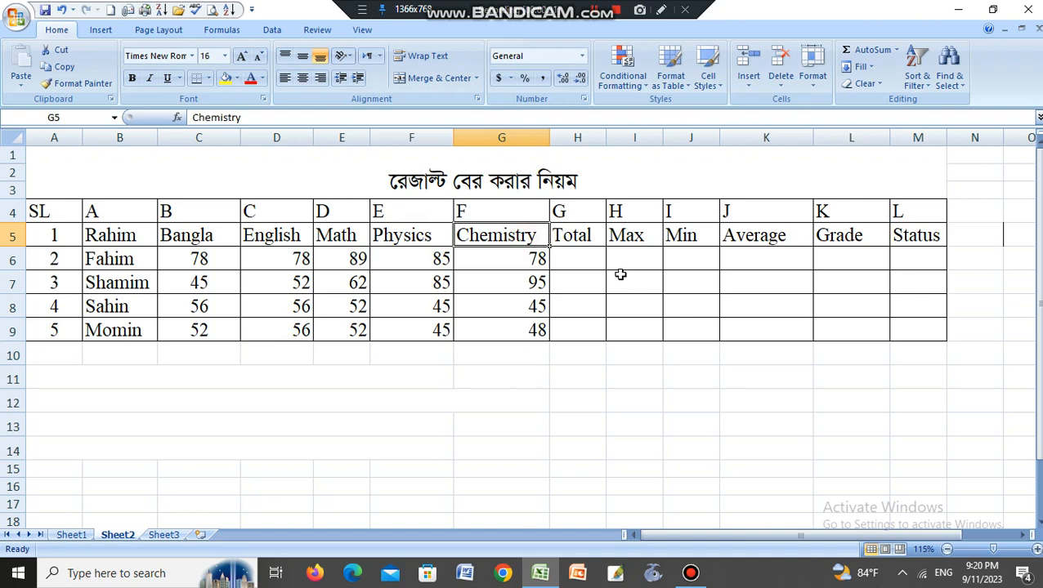
left_click(596, 258)
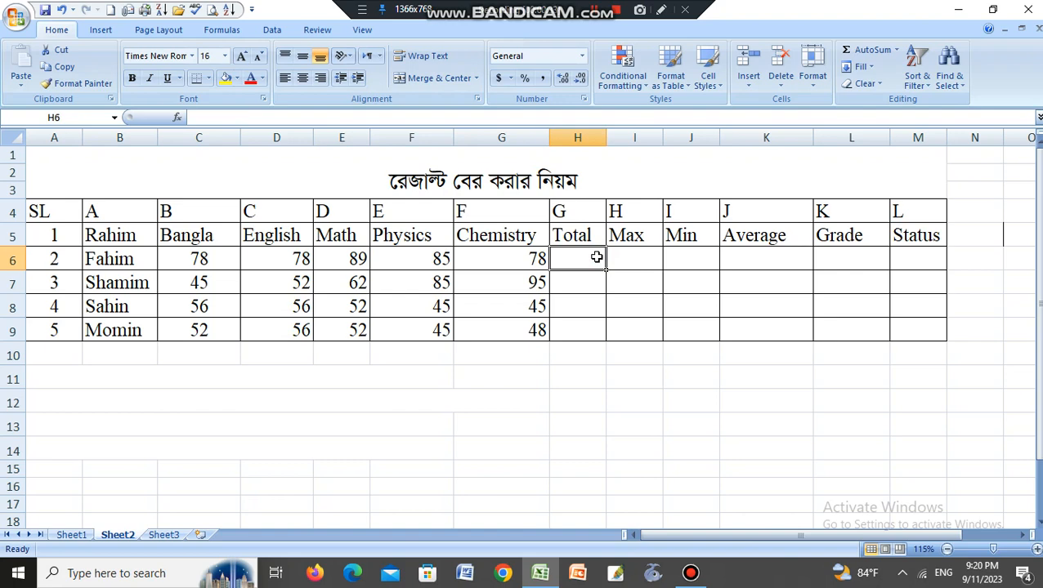
key("alt+equal")
key("Return")
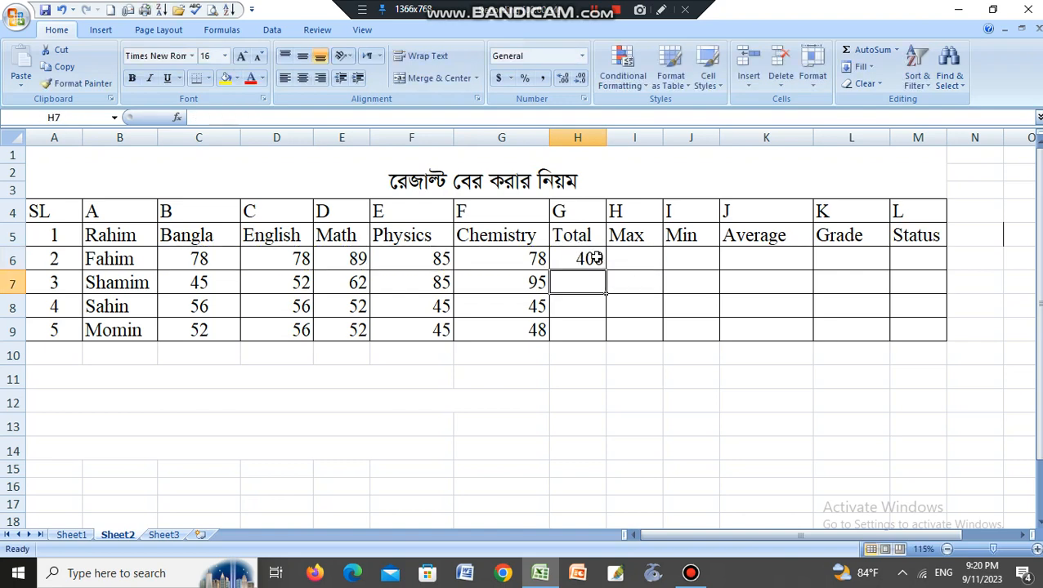
left_click(597, 257)
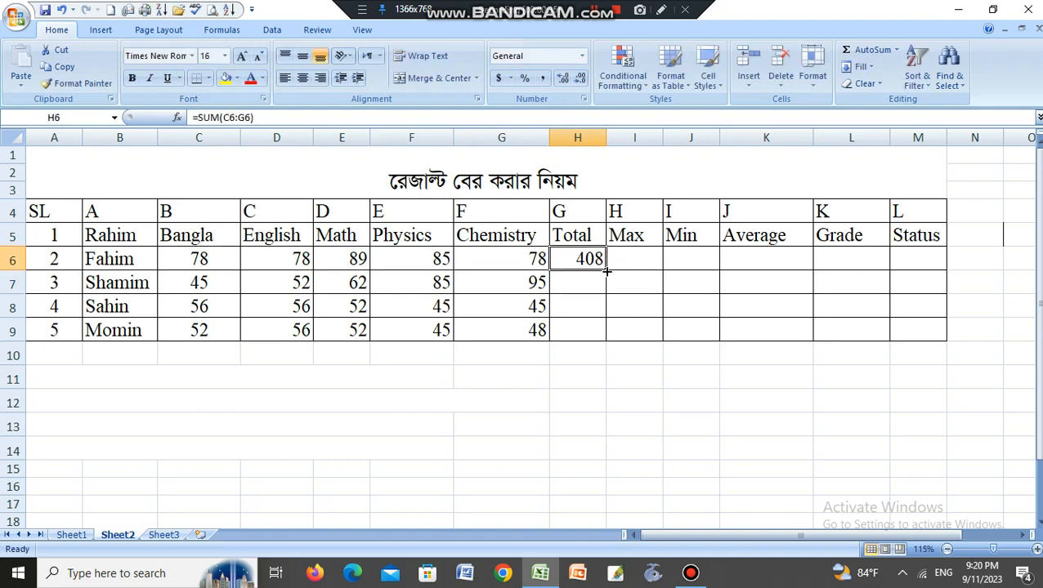
key("Delete")
Enter =SUM(C6:G6) in H6 for the Total and copy the formula down through H9
key("alt+equal")
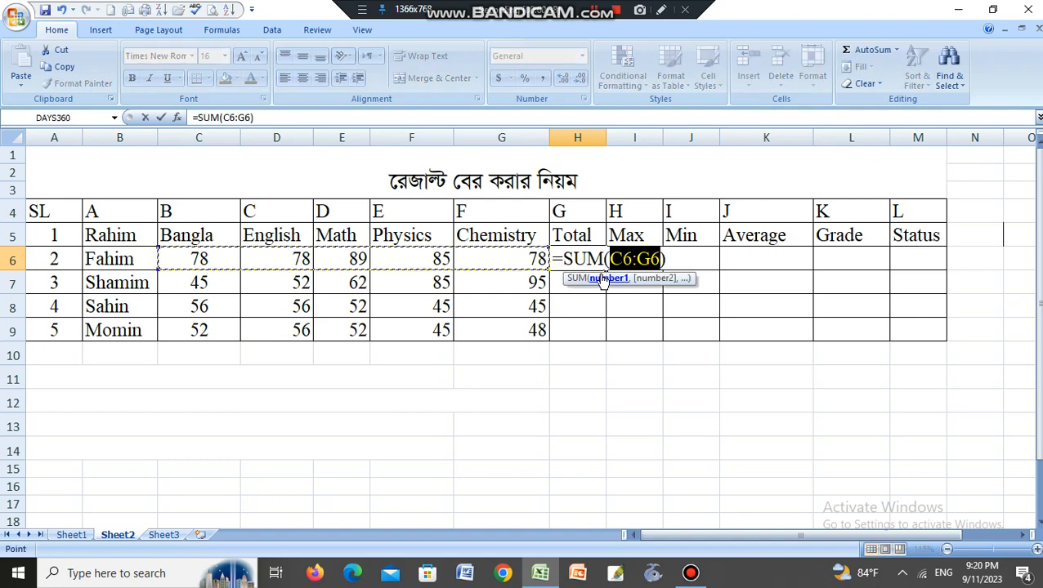
key("Return")
left_click(595, 258)
left_click_drag(597, 258, 607, 330)
Enter a MAX formula over C6:G6 in I6 and copy it down the Max column through I9
left_click(637, 259)
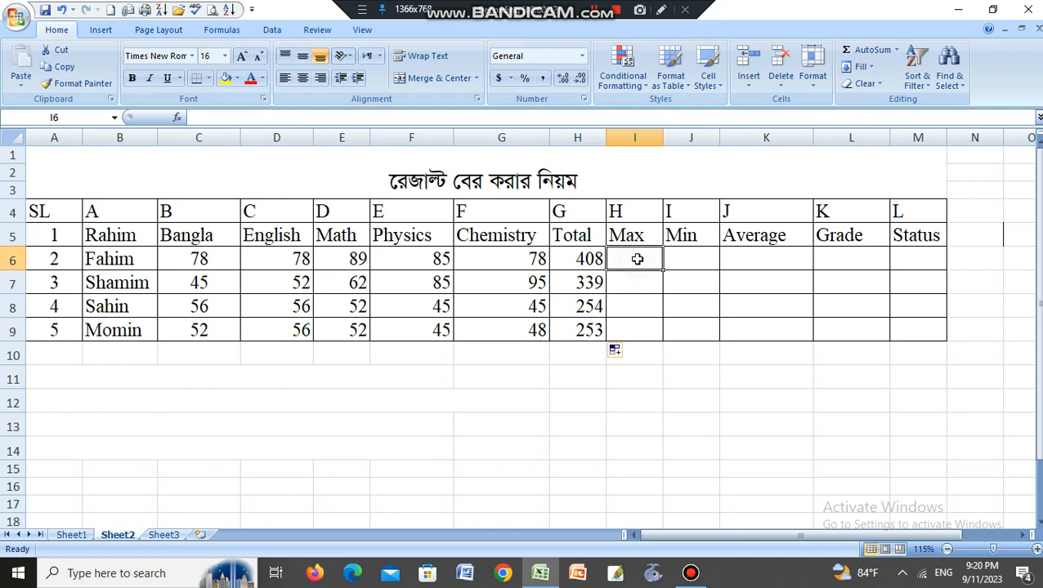
key("alt+equal")
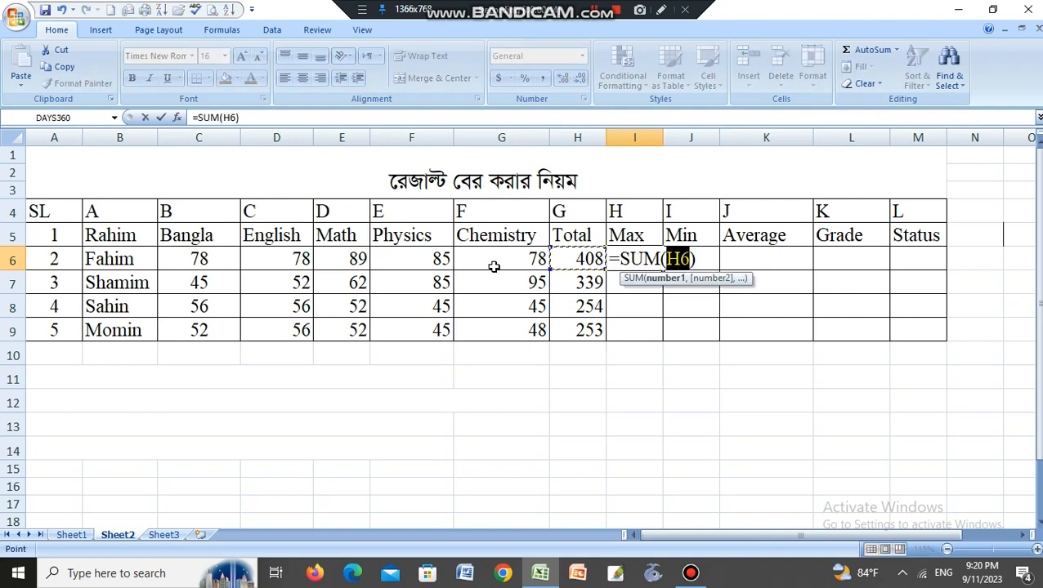
left_click_drag(198, 258, 543, 258)
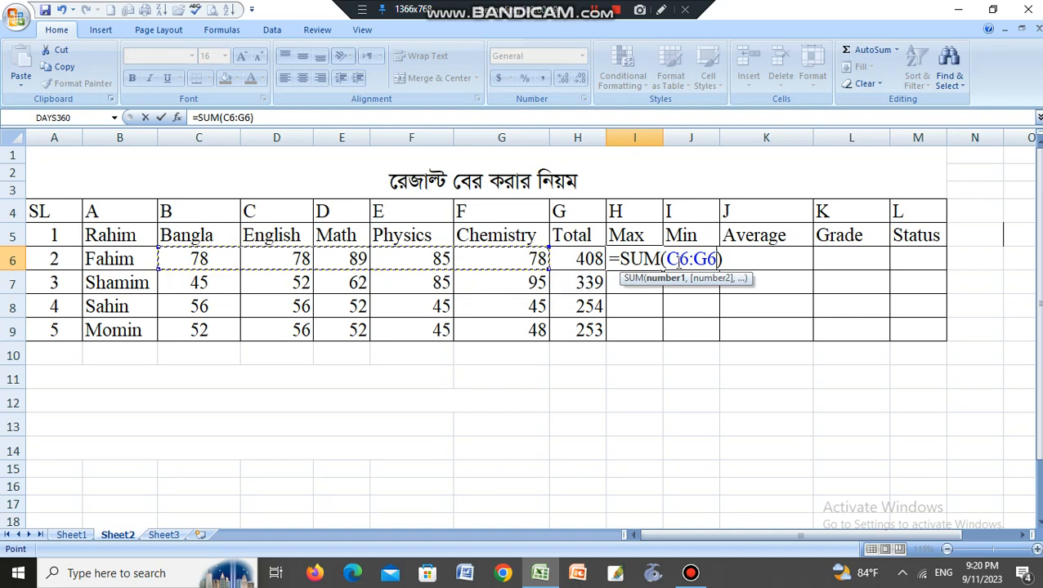
left_click(662, 259)
key("BackSpace")
key("BackSpace")
key("BackSpace")
type("max")
key("Return")
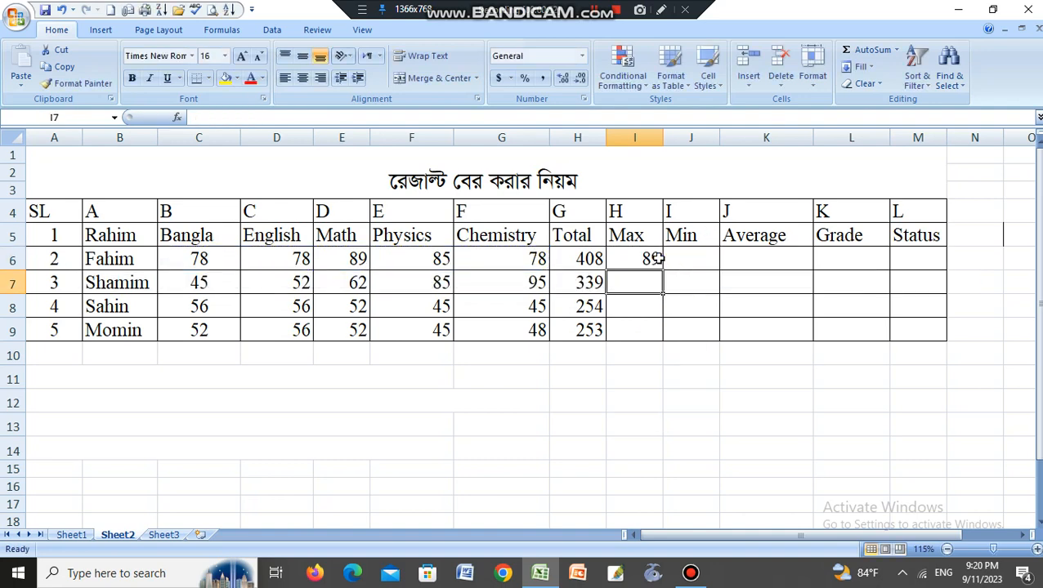
left_click(658, 259)
left_click_drag(664, 273, 667, 344)
Enter a MIN formula over C6:G6 in J6 and copy it down the Min column through J9
left_click(684, 262)
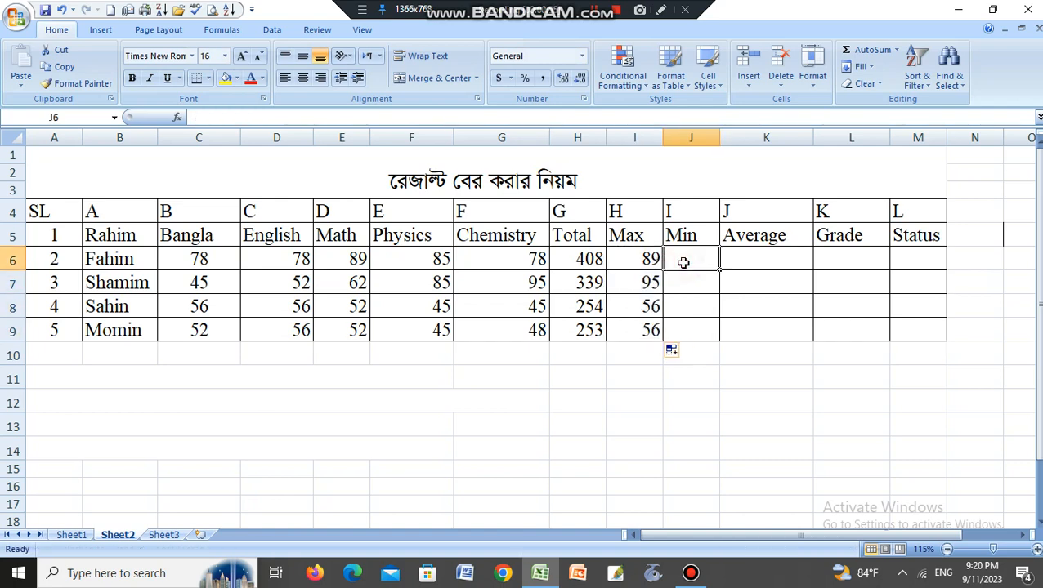
type("=minm")
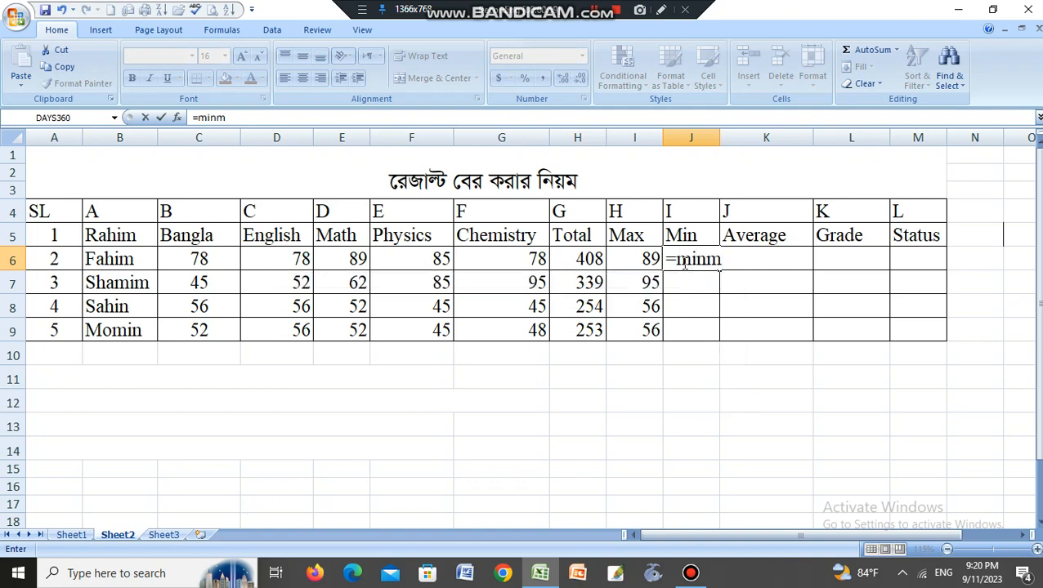
key("BackSpace")
type("n(")
key("BackSpace")
key("BackSpace")
key("BackSpace")
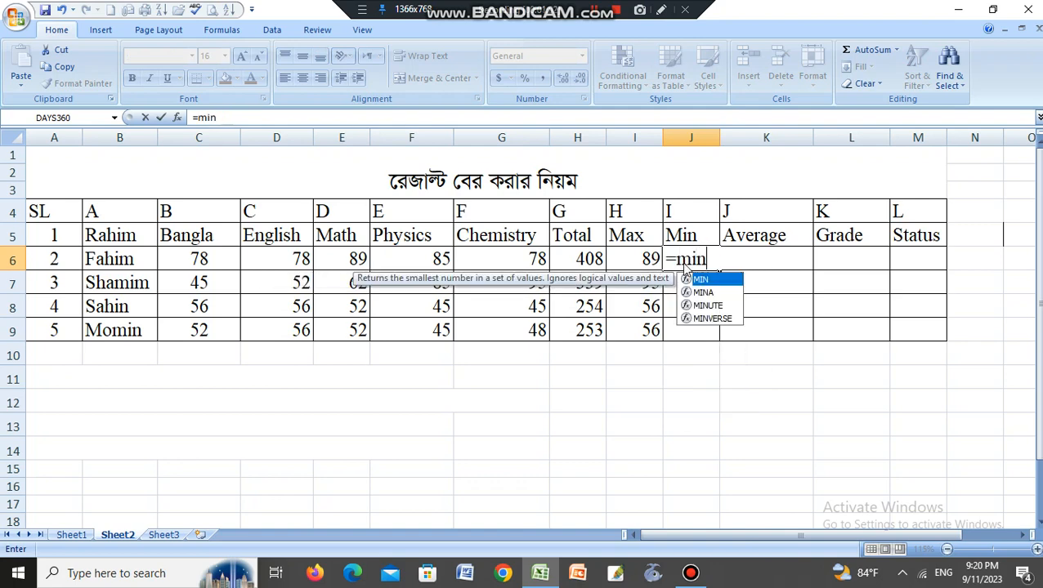
type("n(")
left_click(169, 258)
left_click_drag(304, 260, 513, 262)
key("Return")
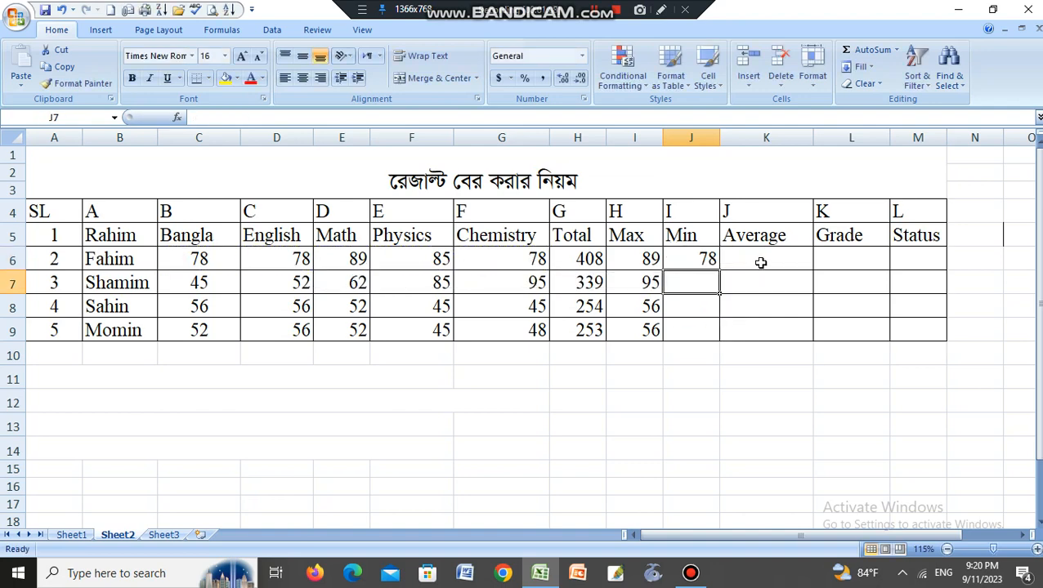
left_click(712, 260)
left_click_drag(718, 270, 721, 342)
Enter an AVERAGE formula over C6:G6 in K6 and copy it down the Average column through K10
left_click(764, 251)
type("=avera")
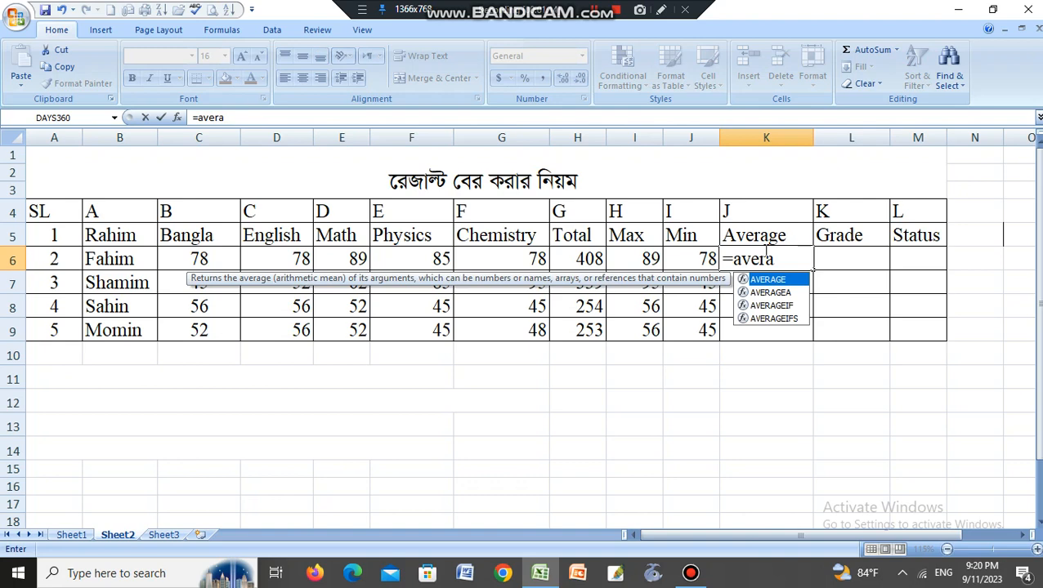
key("Tab")
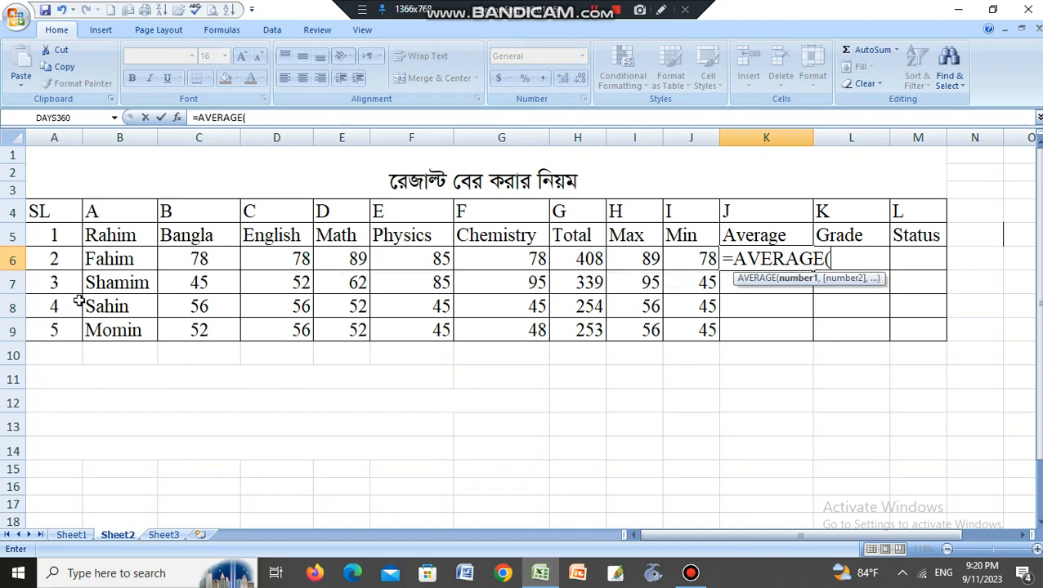
left_click_drag(178, 261, 473, 263)
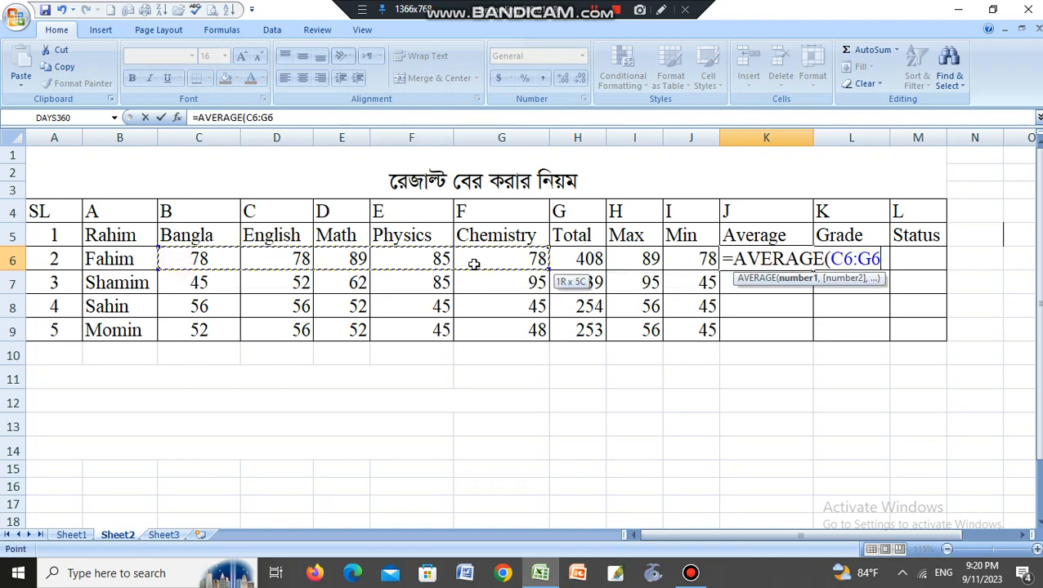
key("Return")
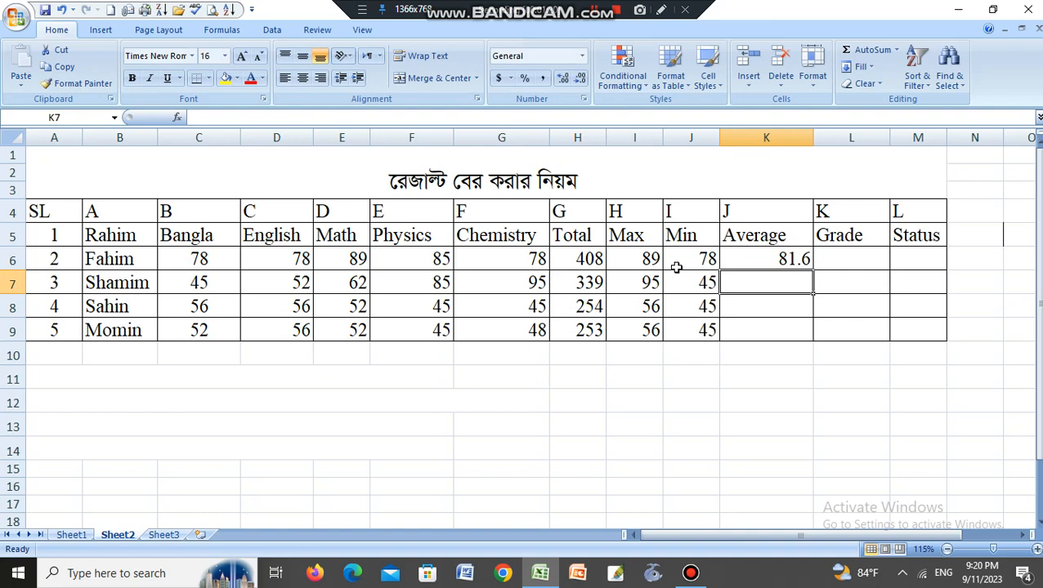
left_click(754, 264)
left_click_drag(814, 272, 807, 360)
Start the Grade formula in L6 with =if(K6>=8,"a+",if( so that a nested IF handles the remaining grades
left_click(834, 260)
type("=i")
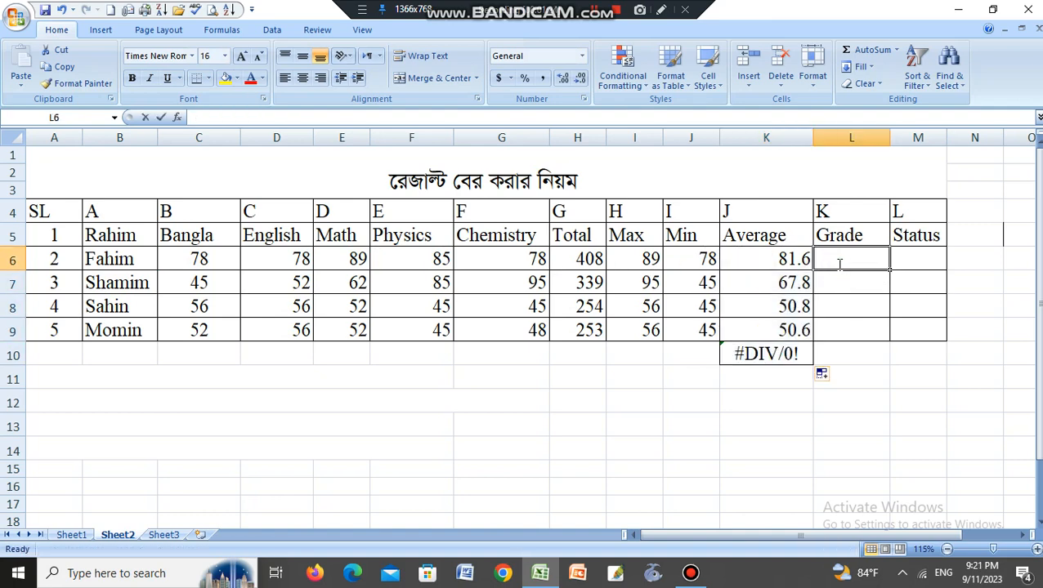
type("f")
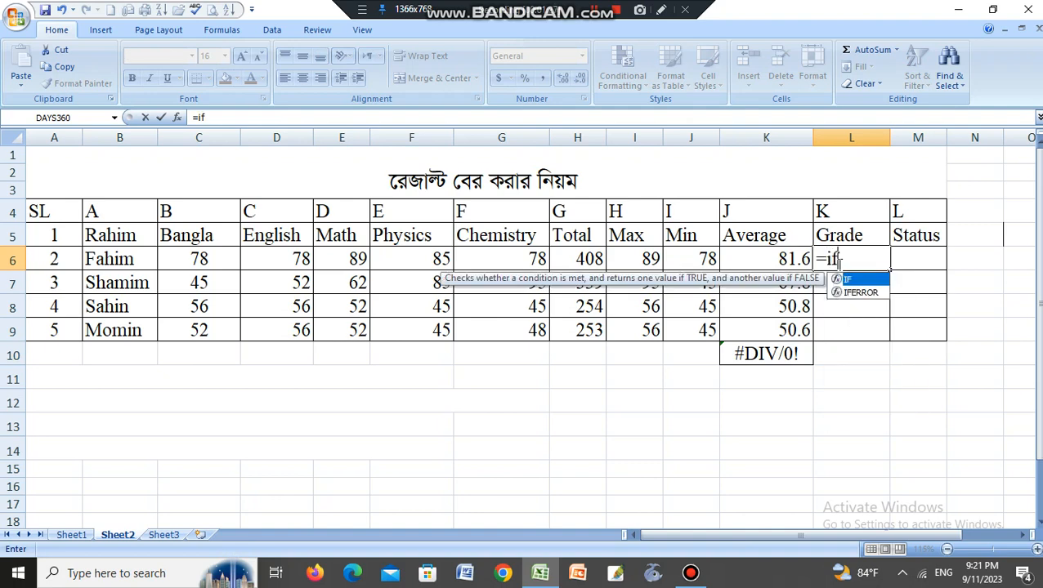
type("(")
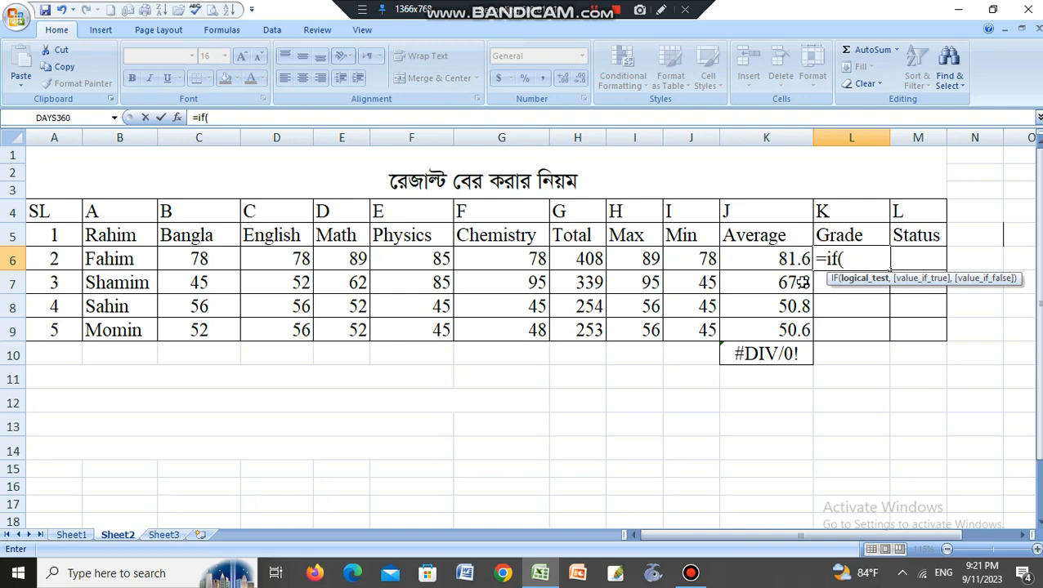
left_click(791, 258)
type(">=")
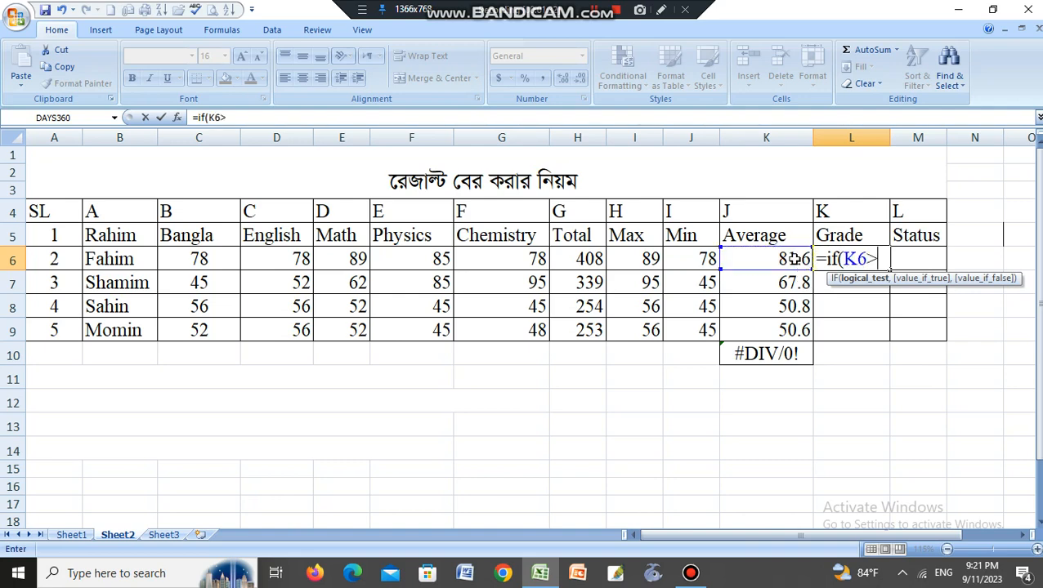
type("8,\"a")
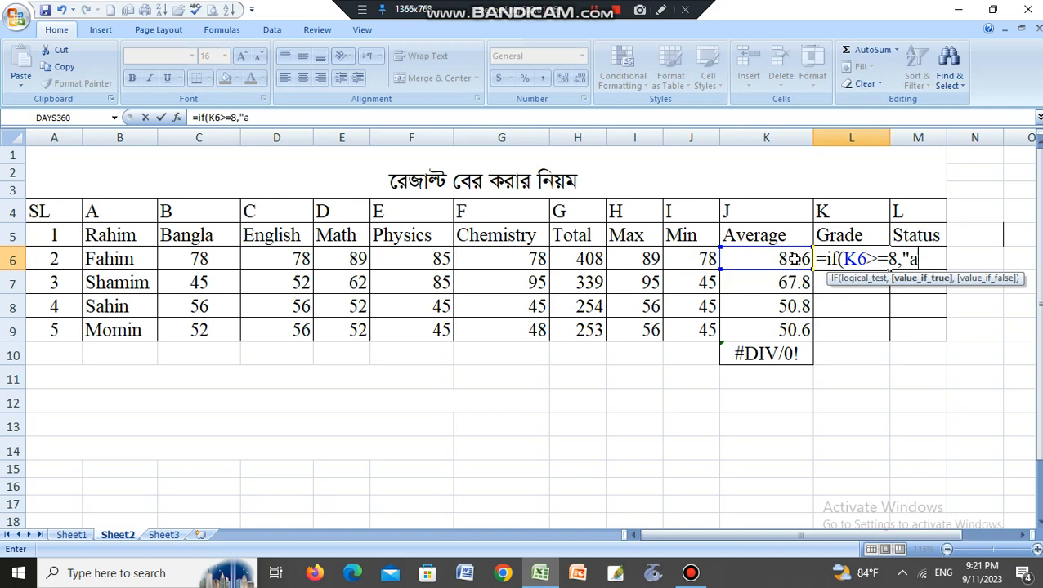
type("\",if(")
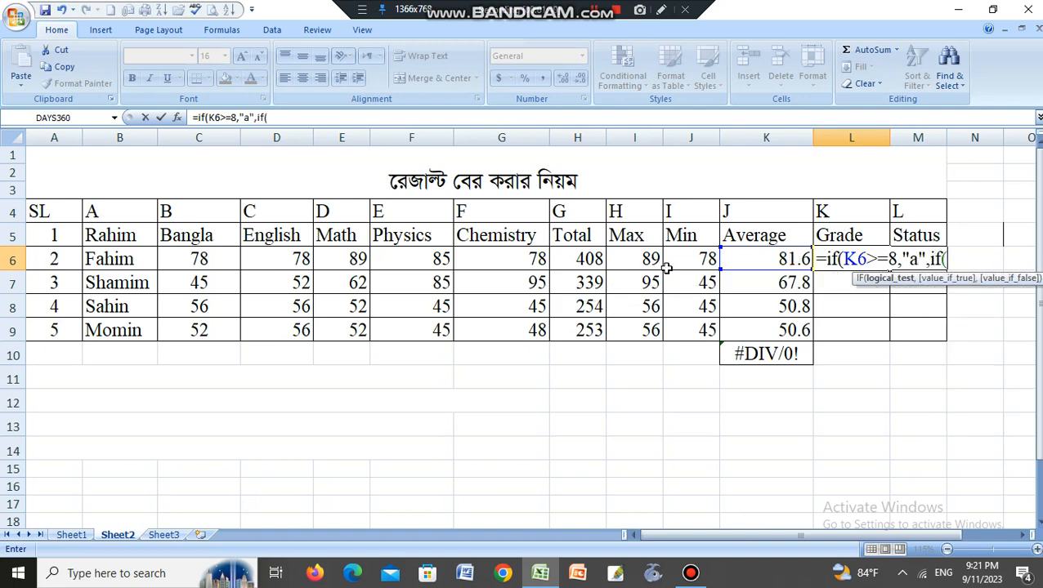
left_click(920, 260)
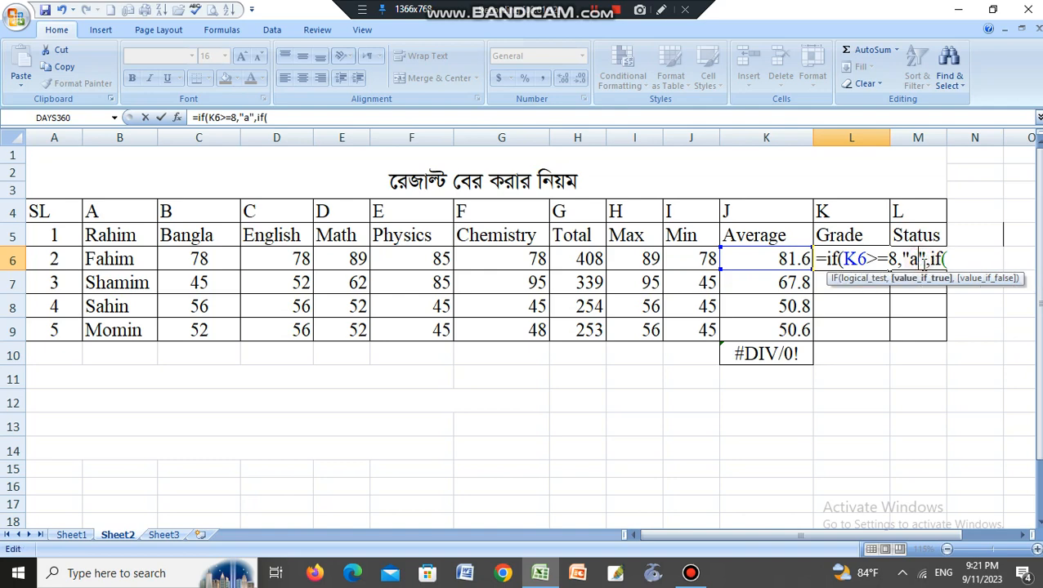
type("+")
left_click(351, 118)
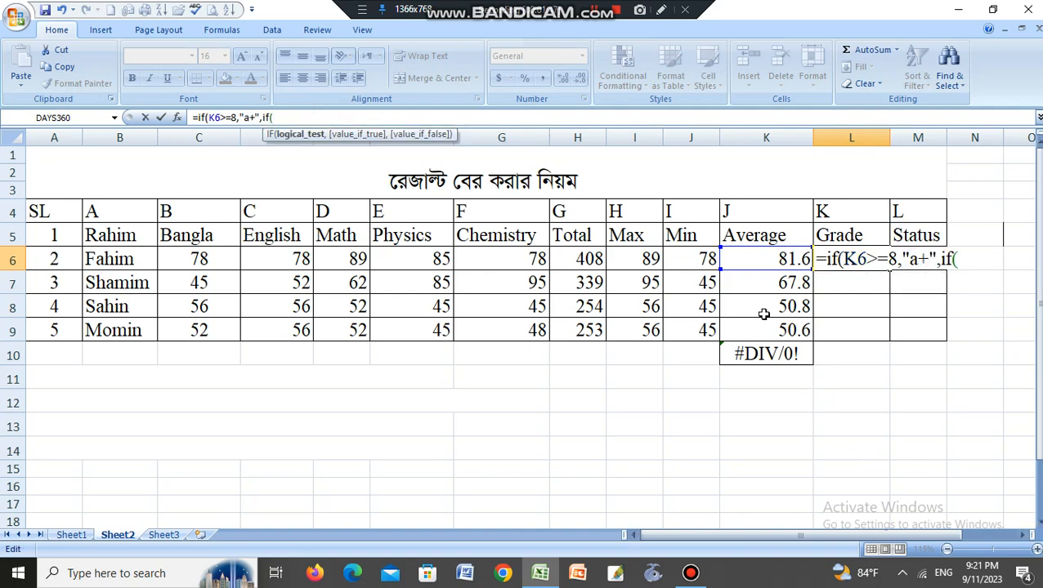
Extend the L6 formula with nested conditions giving "a" for K6>=70 and "A-" for K6>=60
left_click(770, 263)
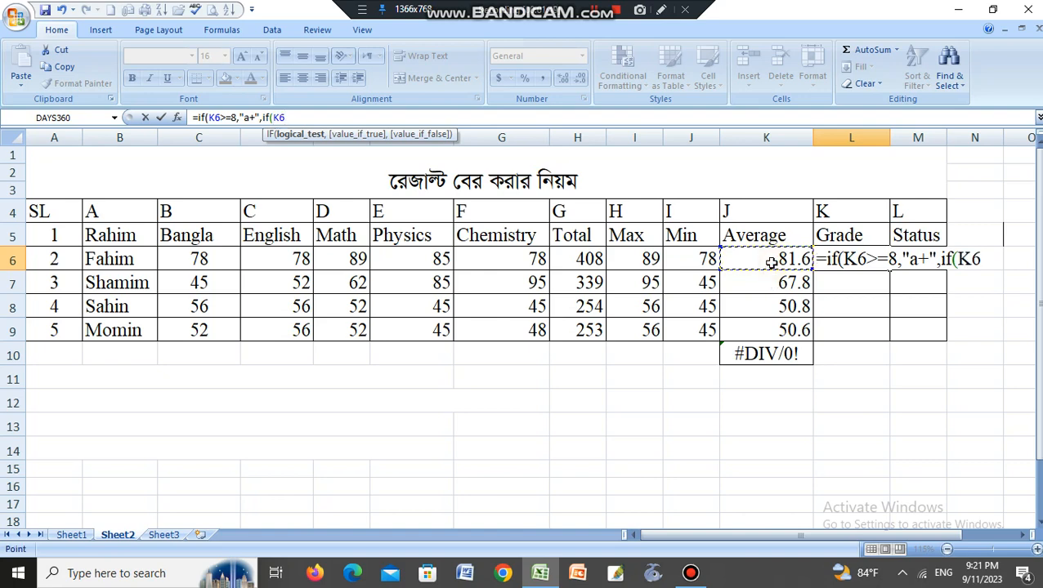
type(">=70,\"")
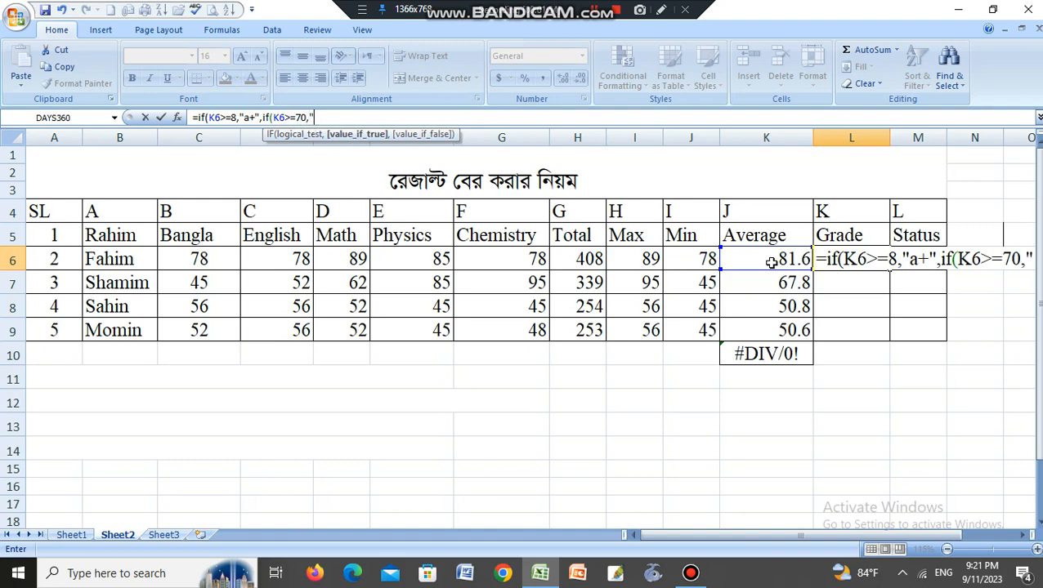
type("a\",if")
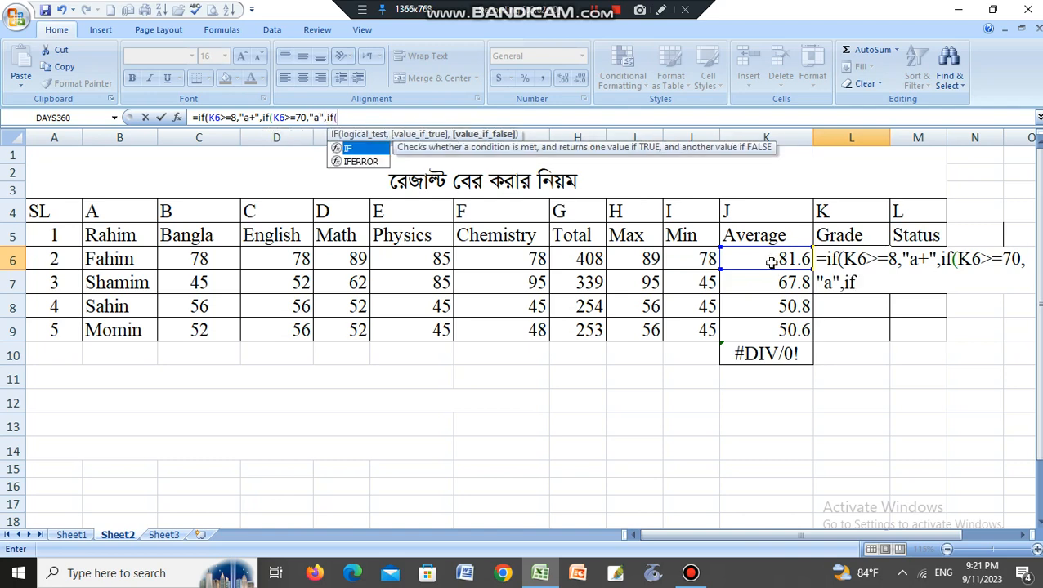
type("(K6>=")
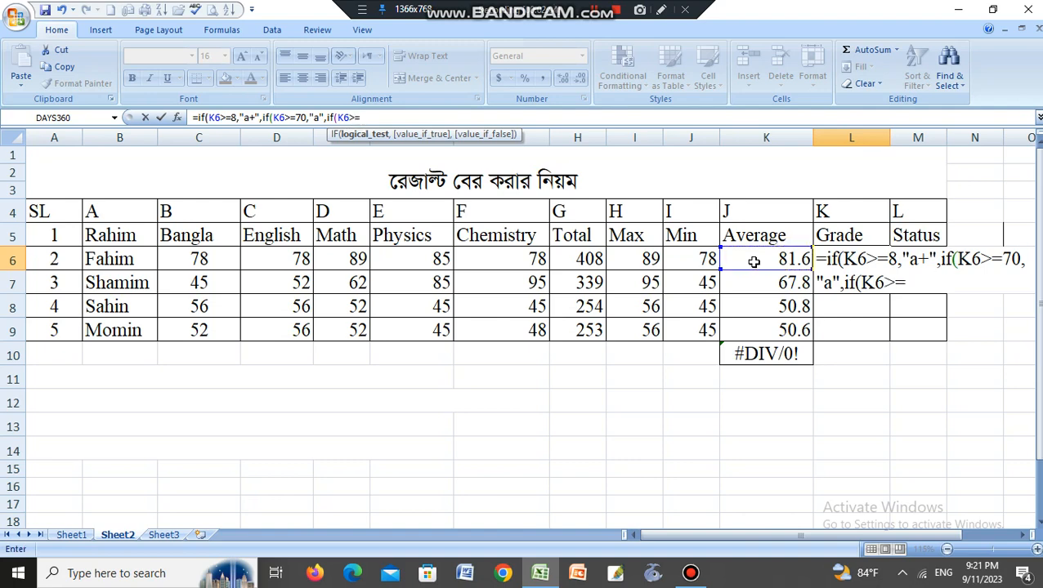
type("60,\"")
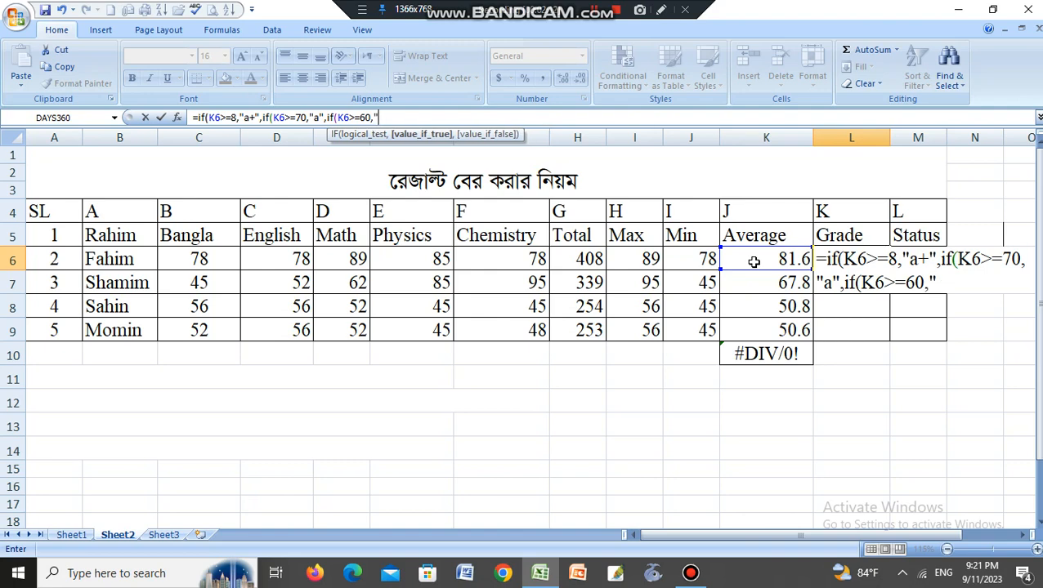
type("B")
key("BackSpace")
type("A-\",")
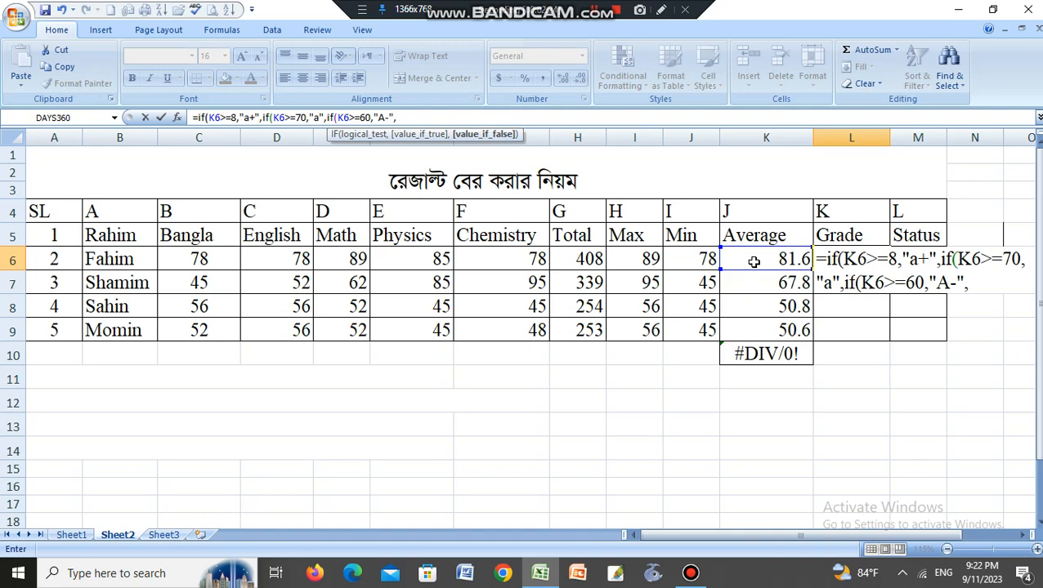
Extend the Grade formula in L6 with a nested condition giving "B" for K6>=50
type("if")
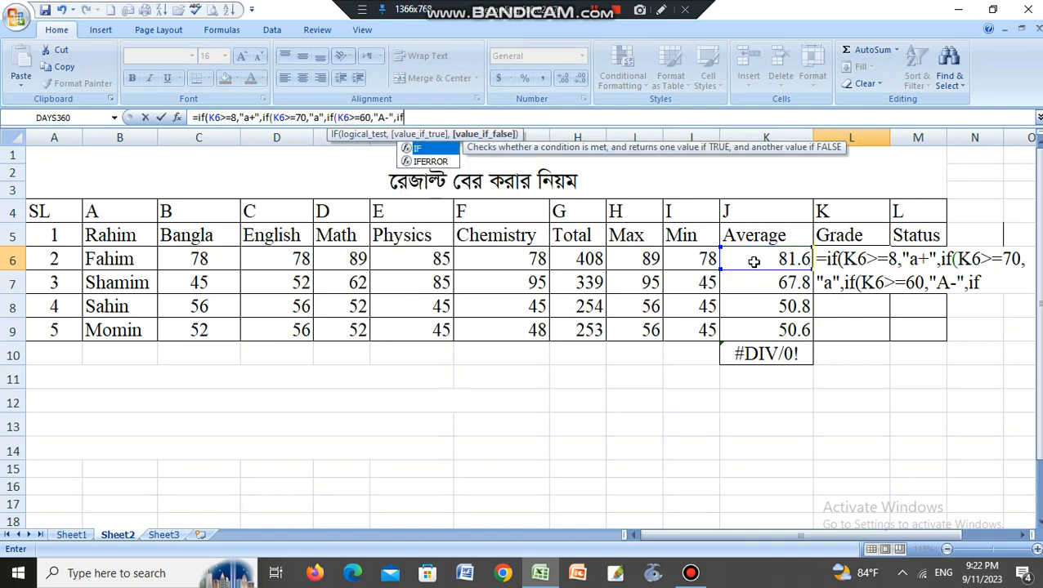
type("(")
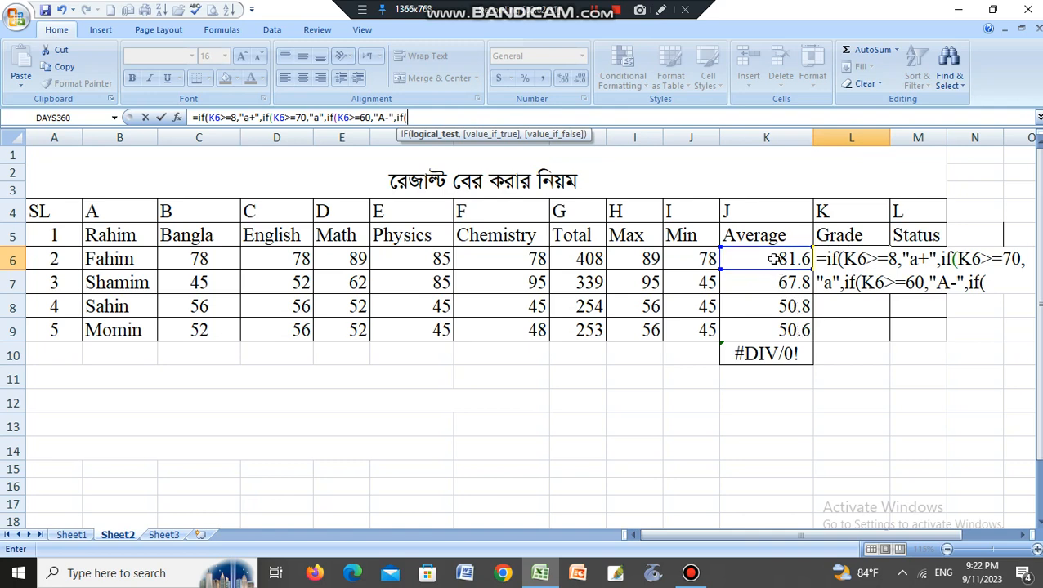
left_click(774, 259)
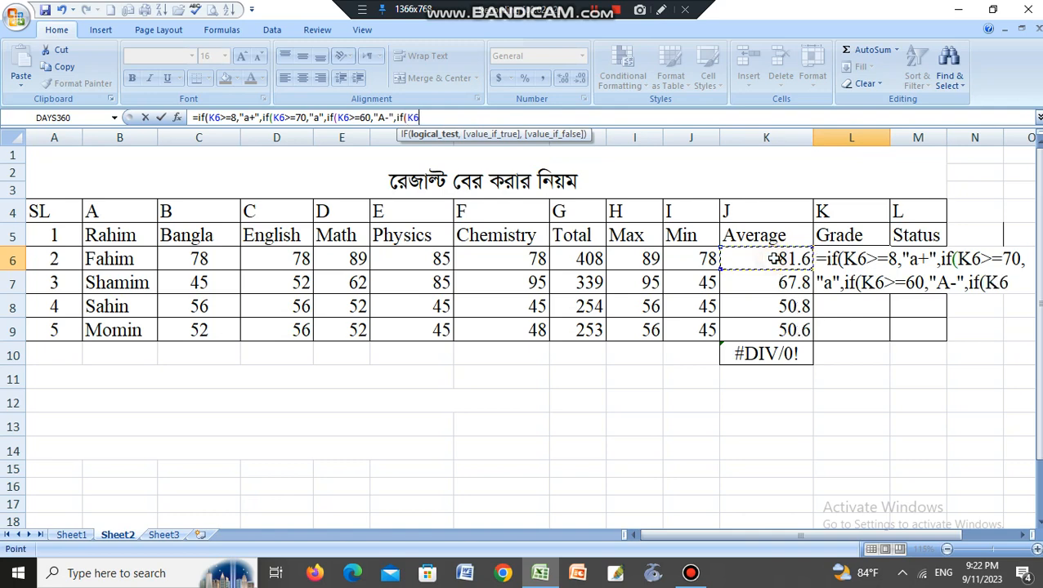
type(">=50,")
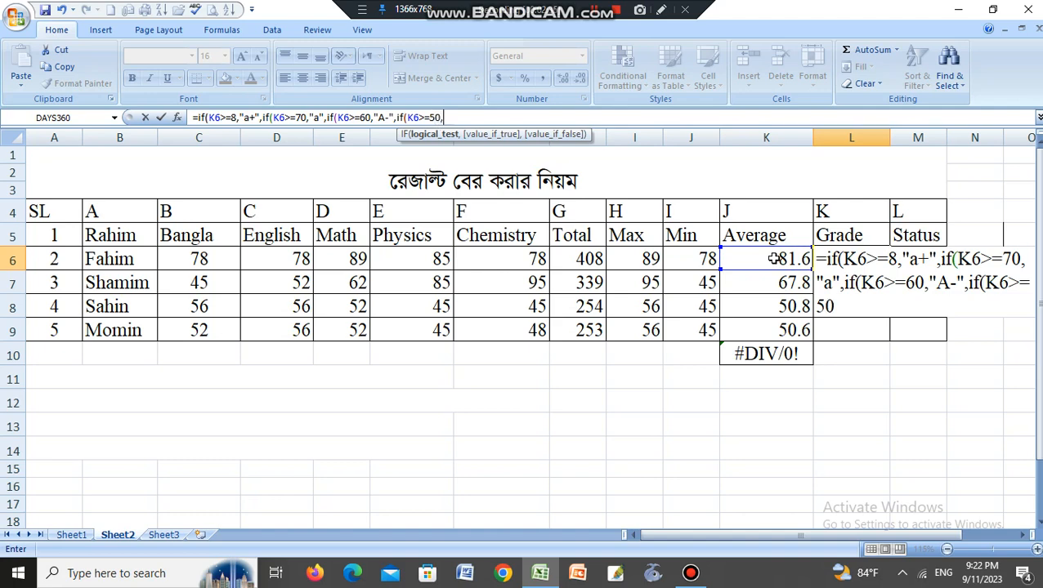
type("\"B\",\"")
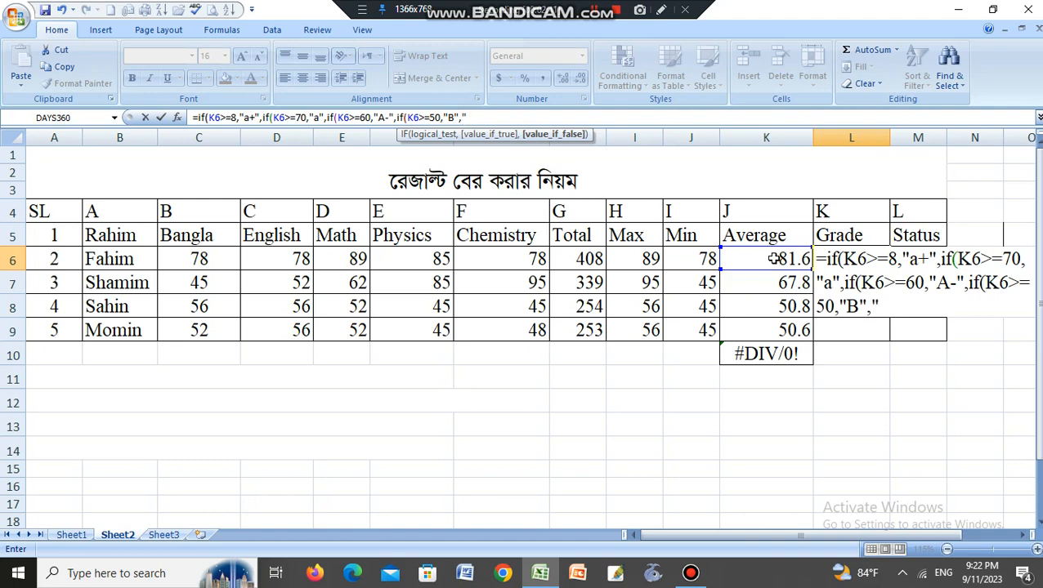
key("BackSpace")
Add a nested condition to the L6 formula giving "C" for K6>=40
type("if(")
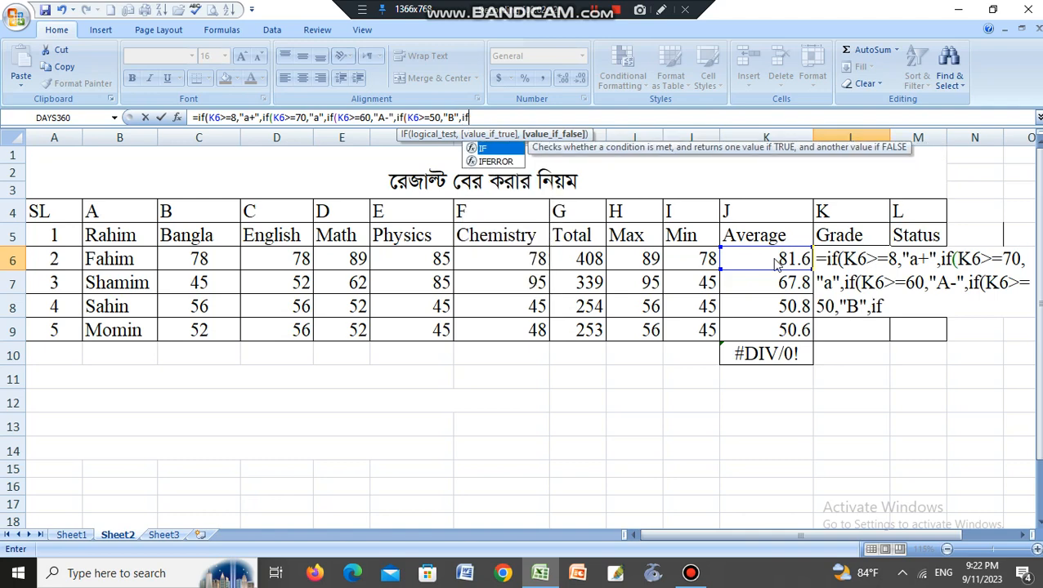
left_click(762, 263)
type(">=7")
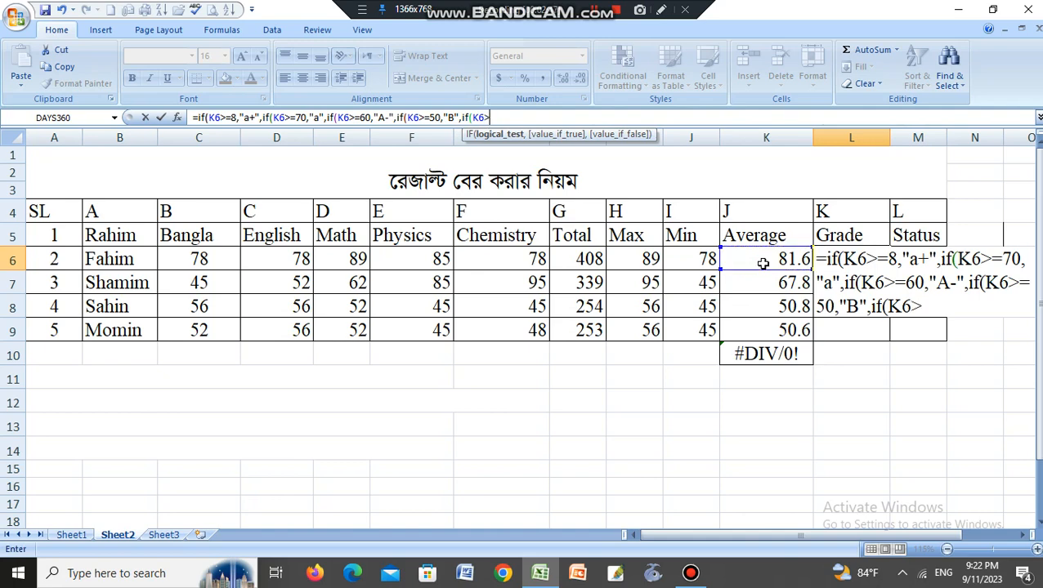
type("0,\"D")
key("BackSpace")
type("C")
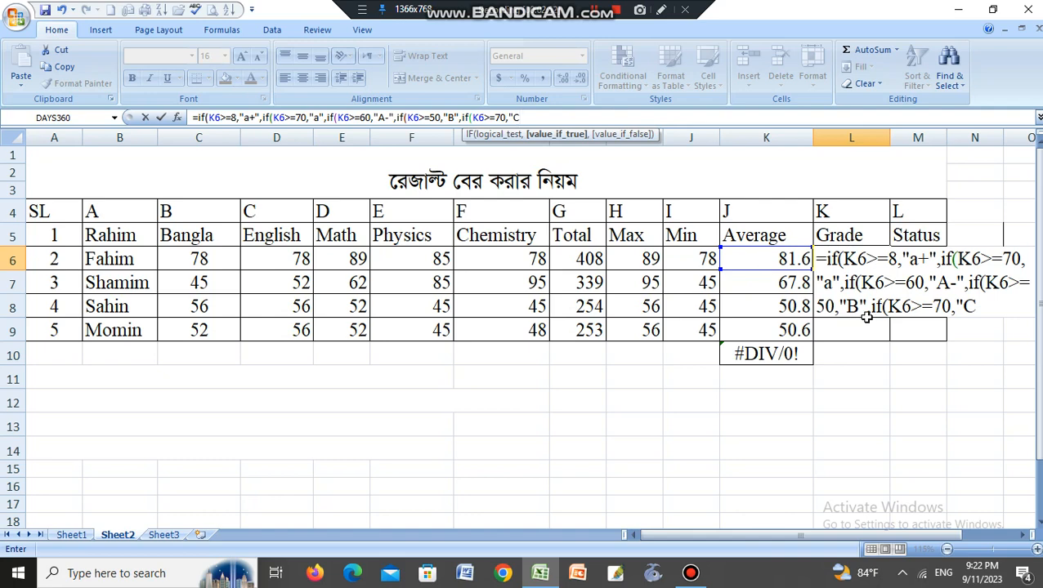
left_click(944, 304)
key("BackSpace")
type("4")
left_click(975, 306)
Add a nested condition to the L6 formula giving "D" for K6>=33
type(",if(")
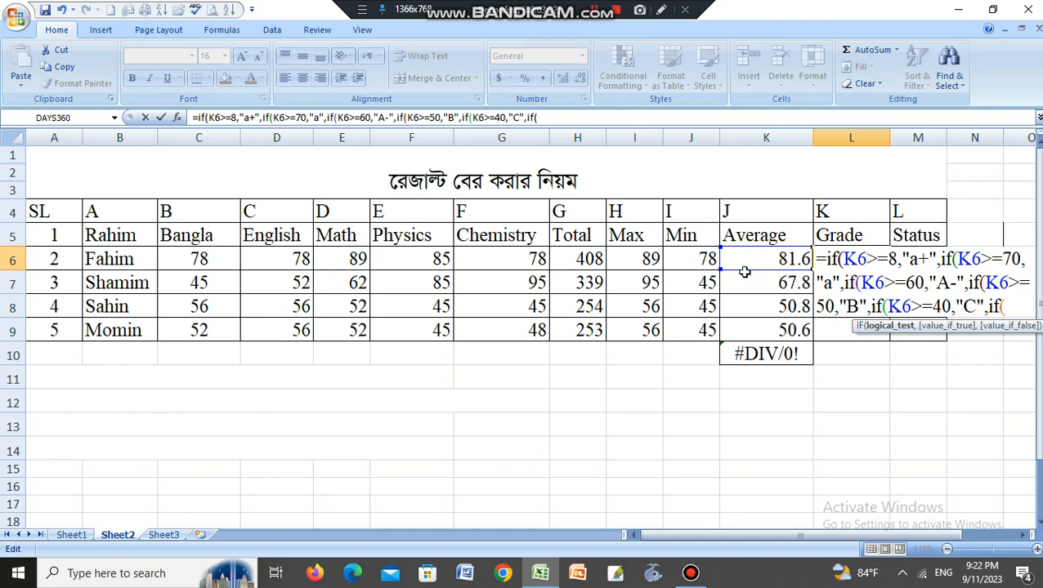
left_click(742, 266)
type(">=")
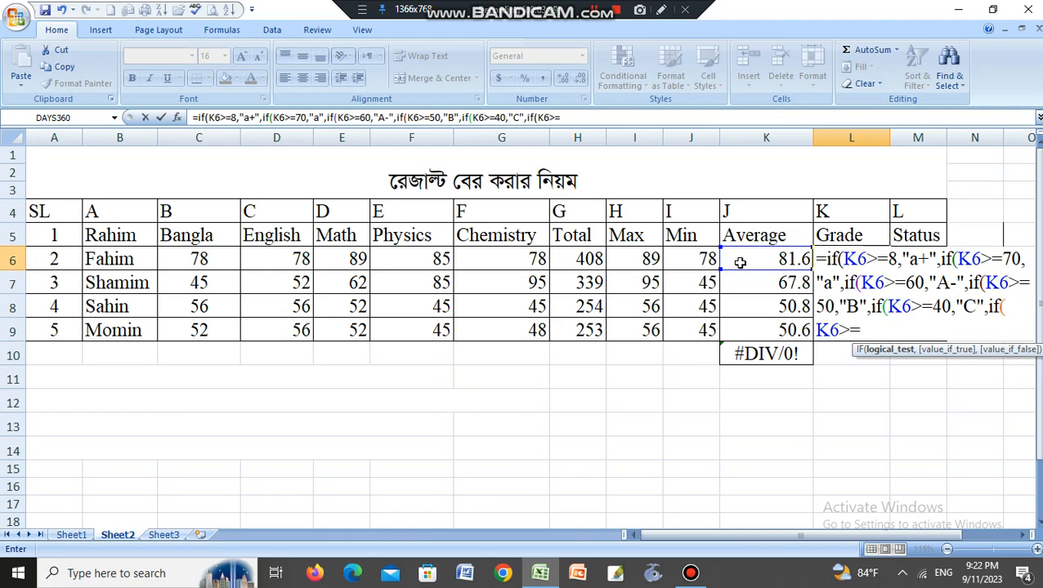
type("33,\"")
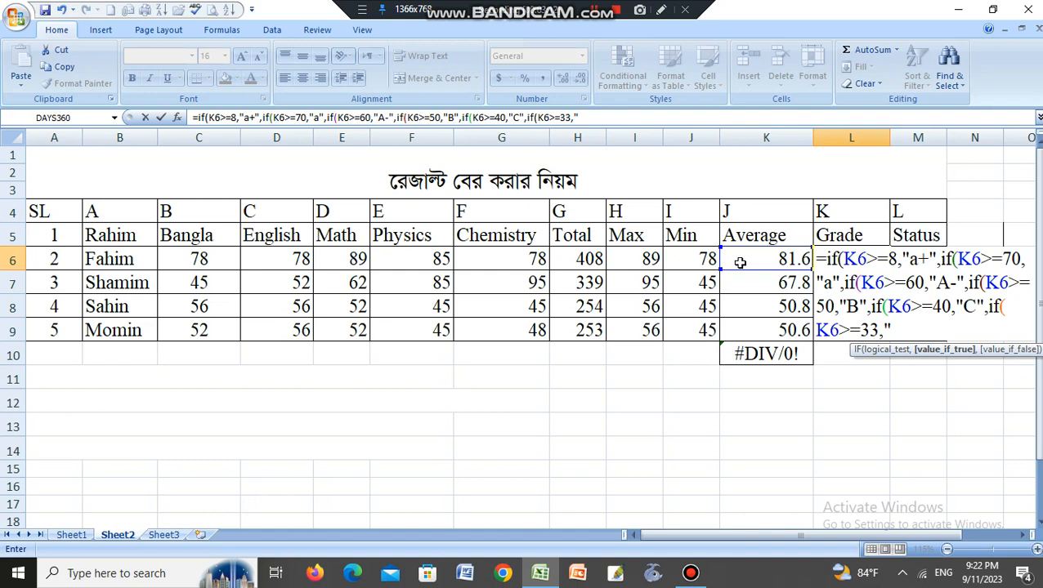
type("D\",")
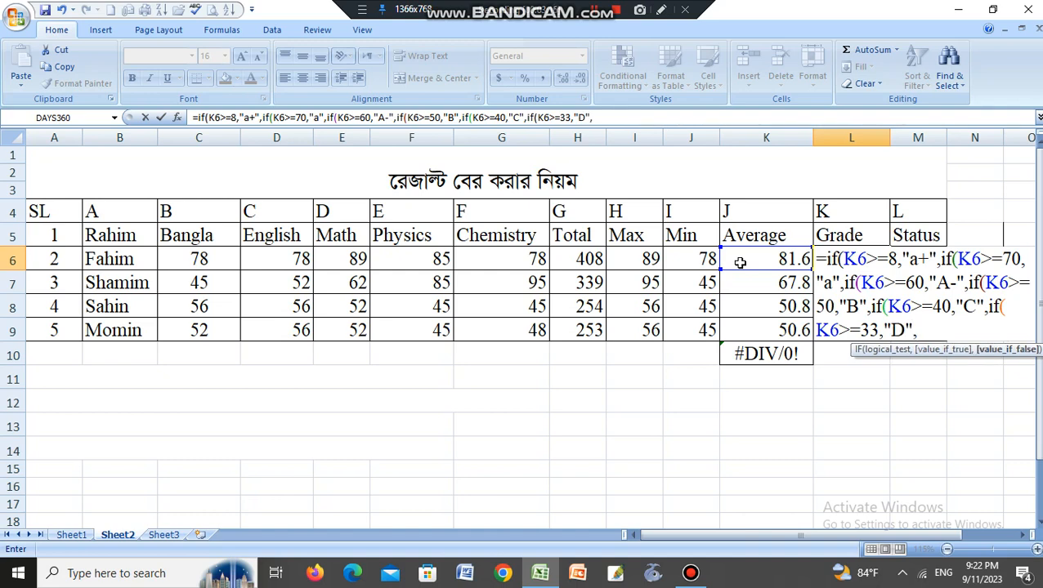
Finish the L6 formula with a condition giving "F" for K6<=33 and copy it down the Grade column through L9
type("if(K6>")
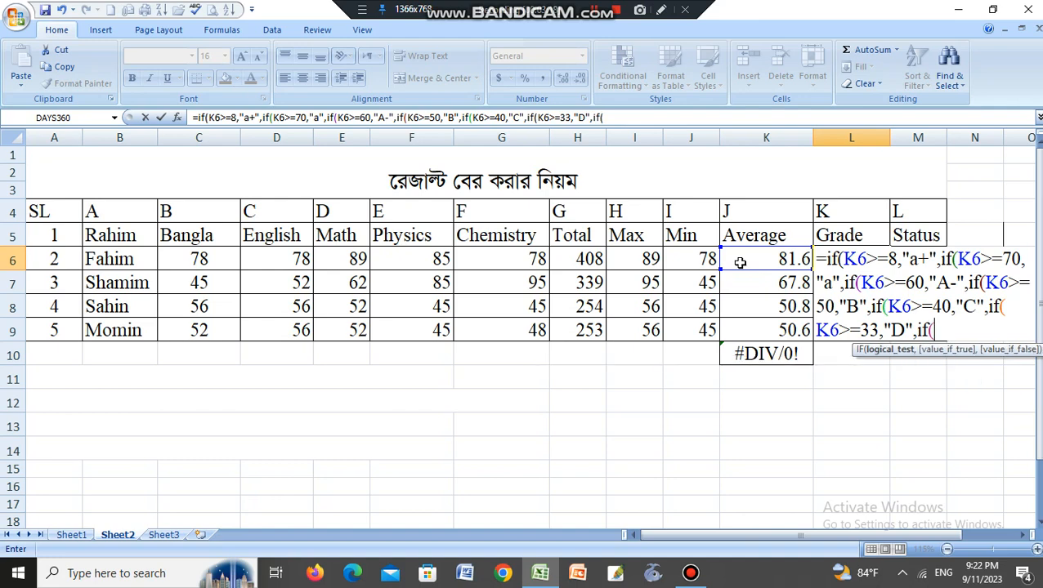
type("=")
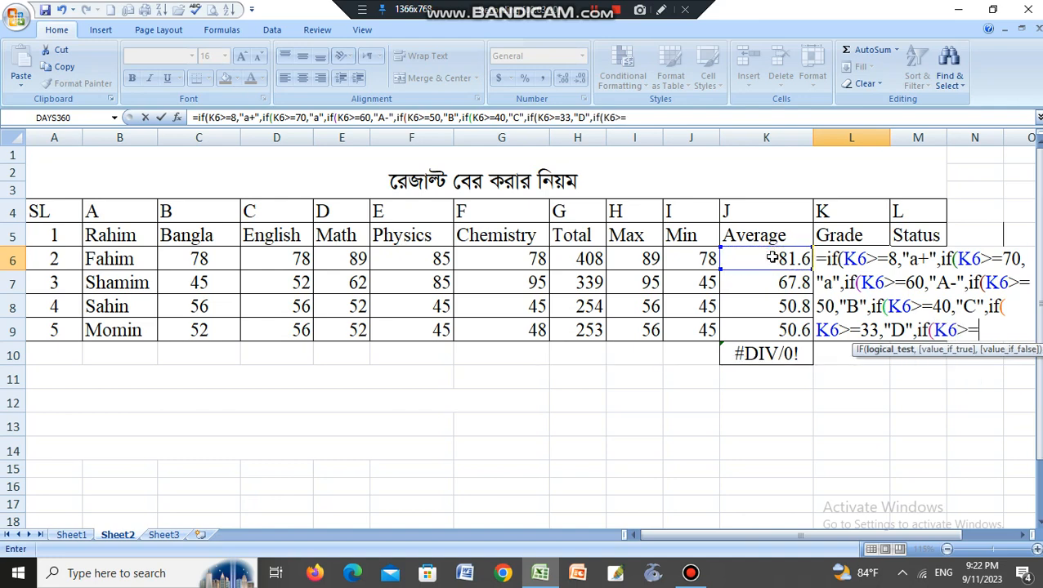
type("33")
key("BackSpace")
key("BackSpace")
key("BackSpace")
key("BackSpace")
type("<33")
key("BackSpace")
key("BackSpace")
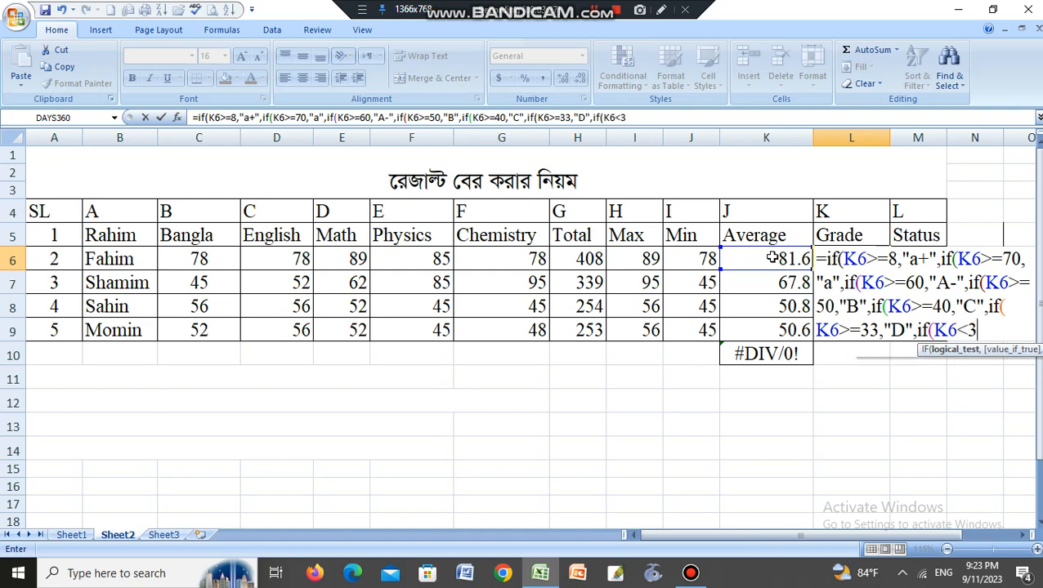
type("=33")
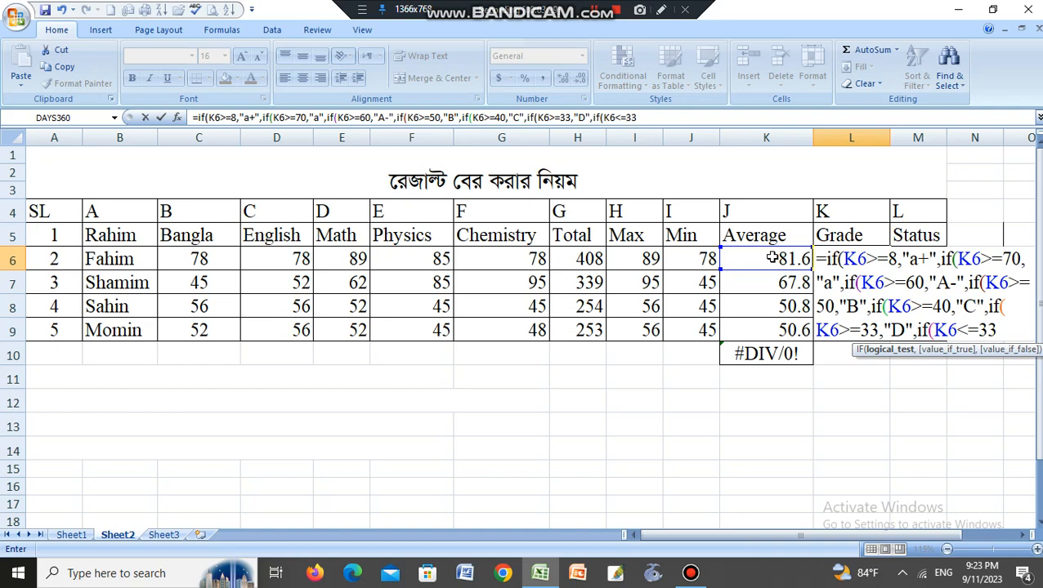
type("\"if")
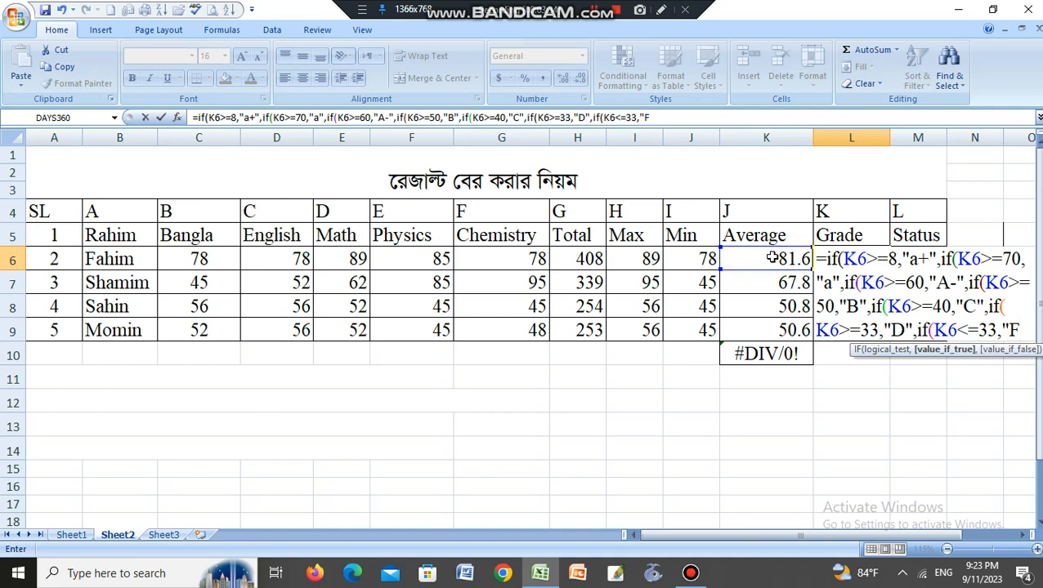
type(")))")
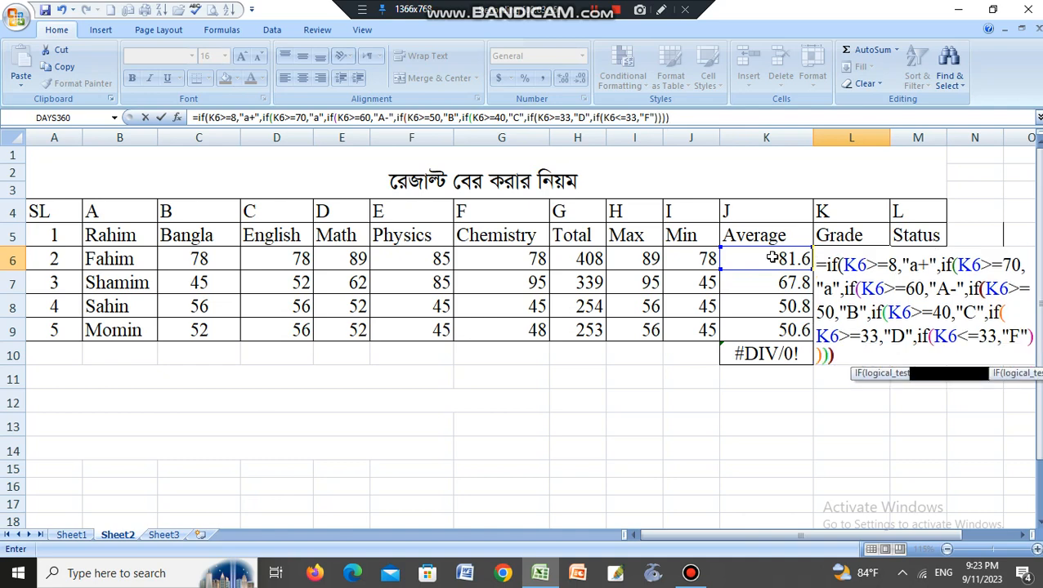
key("Return")
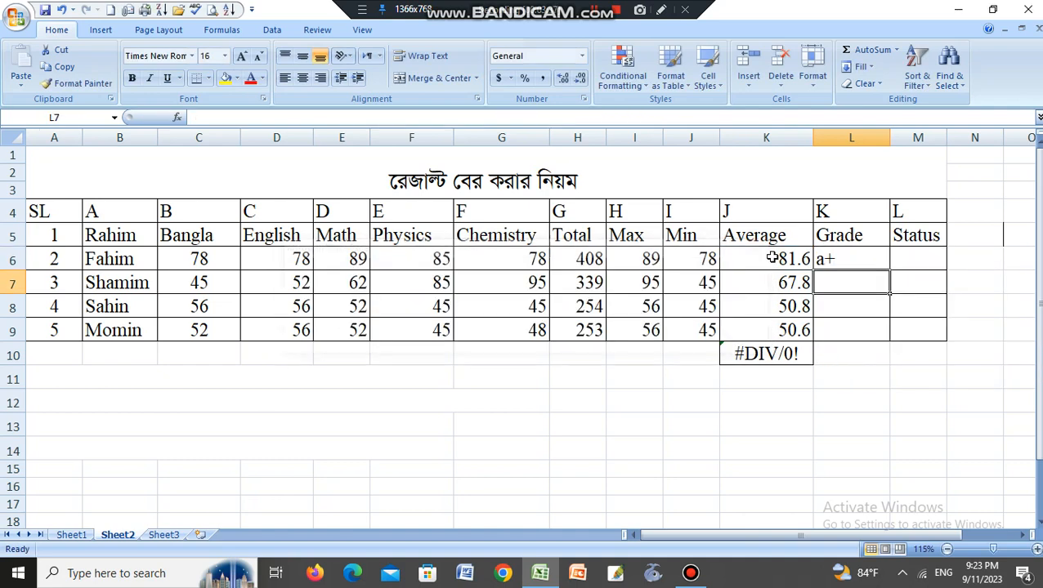
left_click(854, 262)
left_click_drag(889, 270, 890, 333)
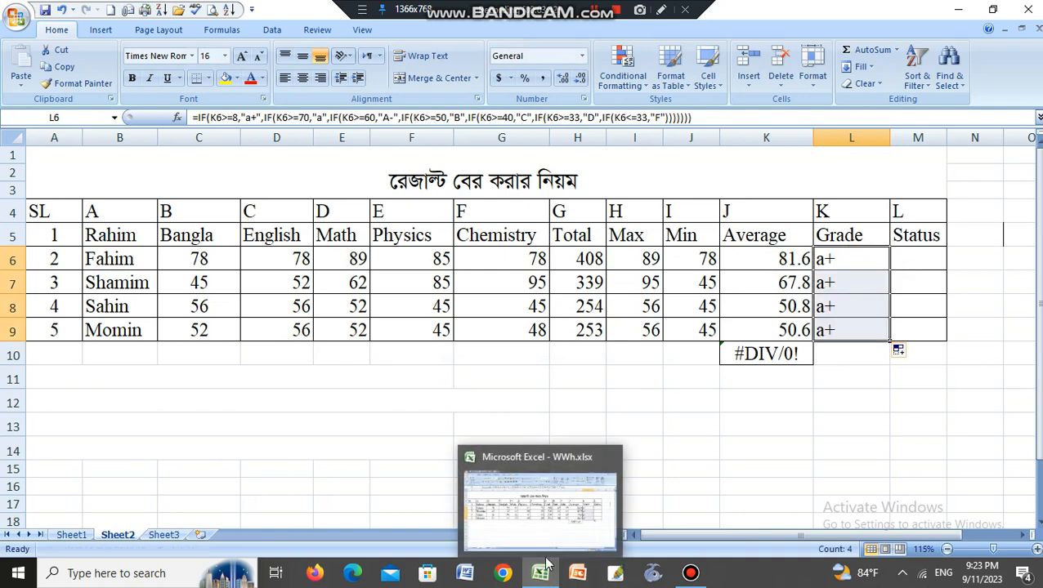
Set the "a+" threshold in the L6 formula to K6>=80 and copy it down the Grade column through L10
left_click(850, 259)
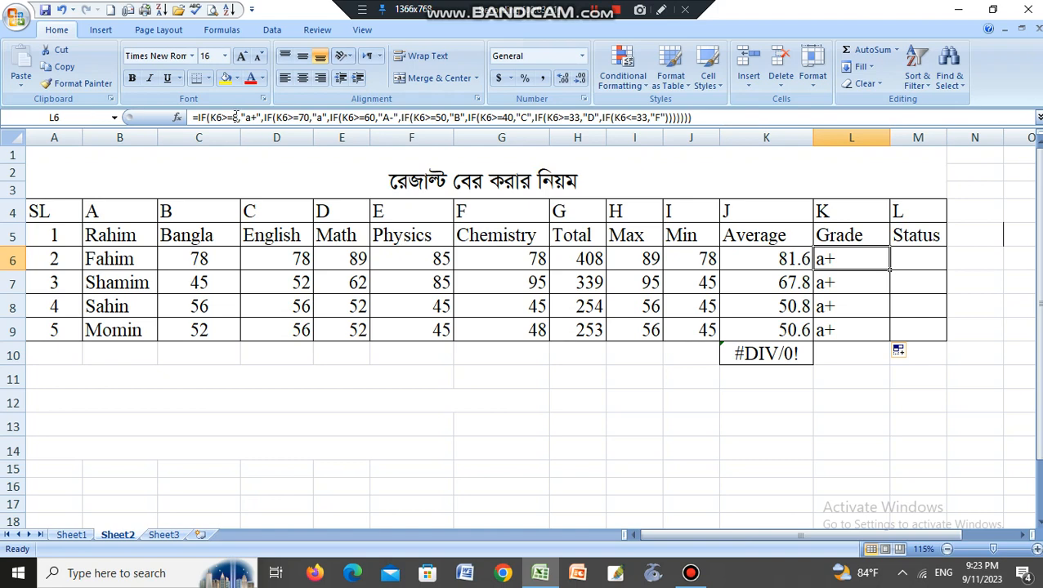
left_click(236, 116)
type("0")
key("Return")
left_click(853, 261)
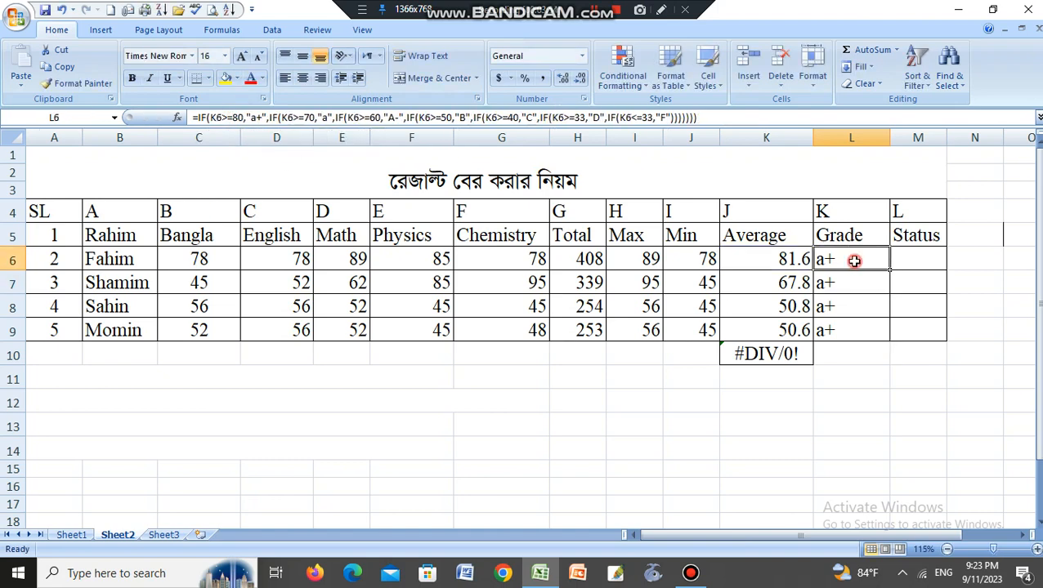
left_click_drag(892, 268, 873, 353)
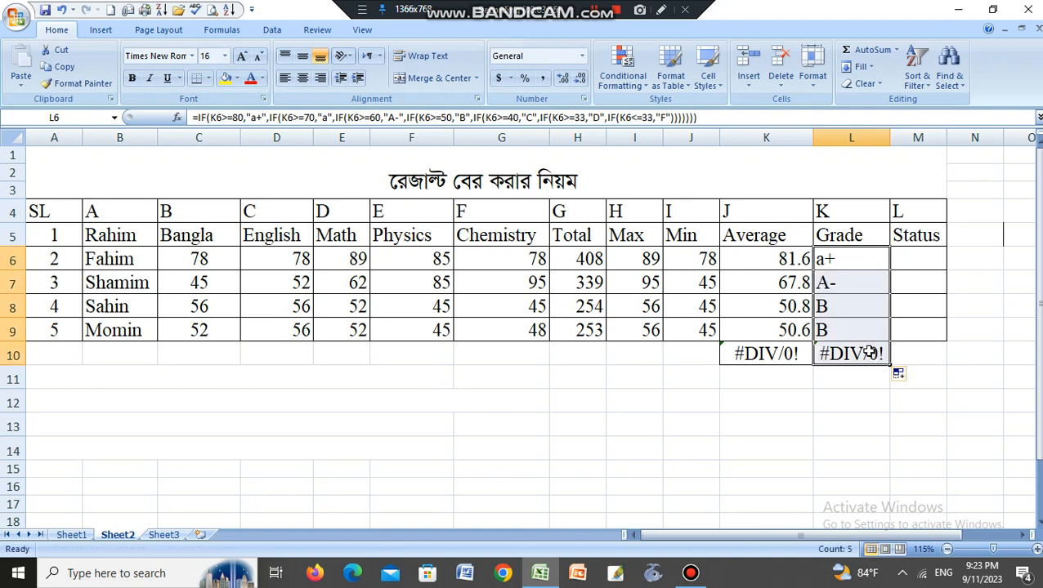
Set the Math mark in E7 to 32
left_click(913, 257)
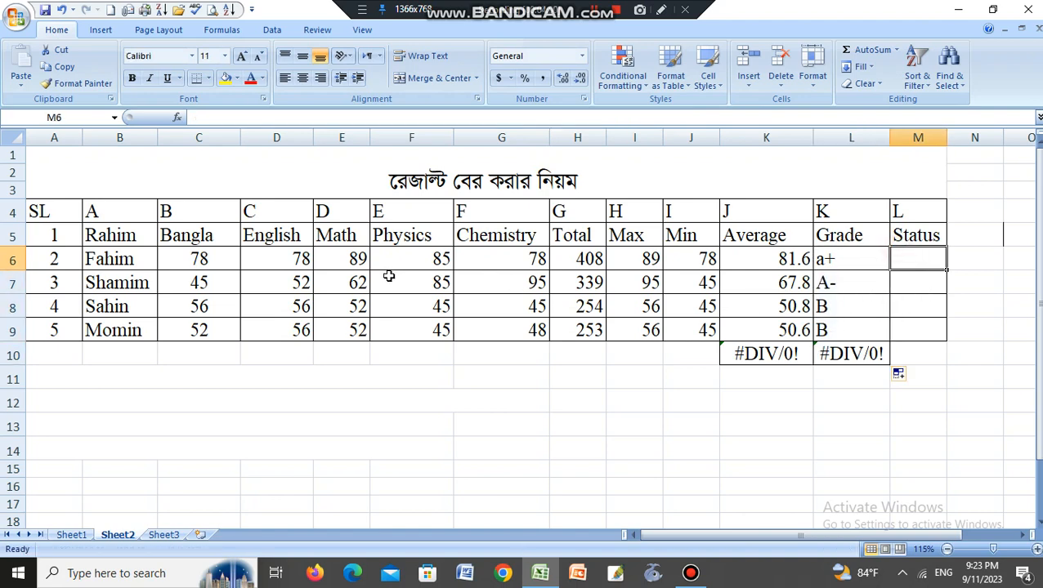
left_click(350, 281)
type("32")
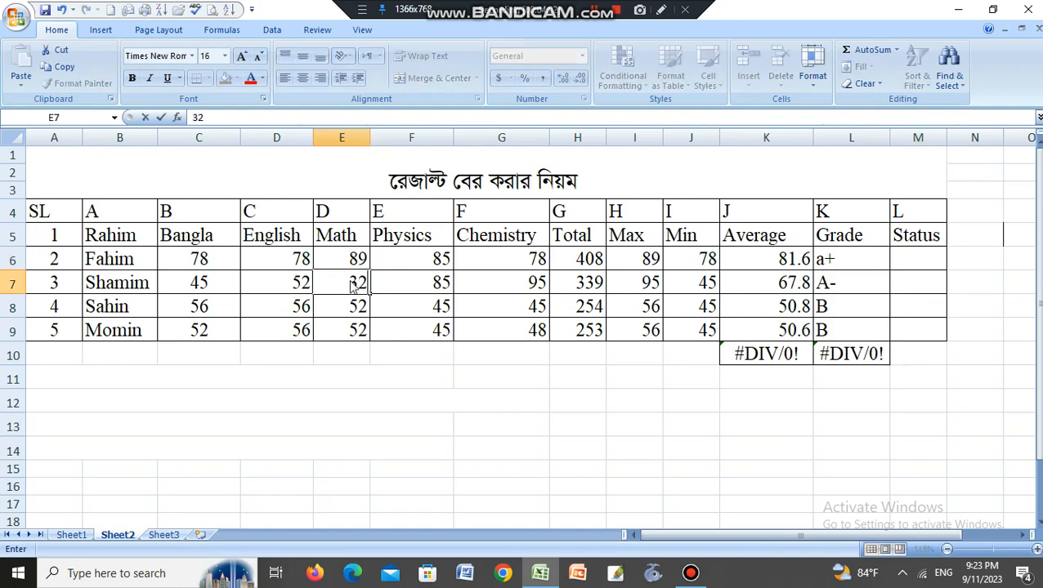
key("Return")
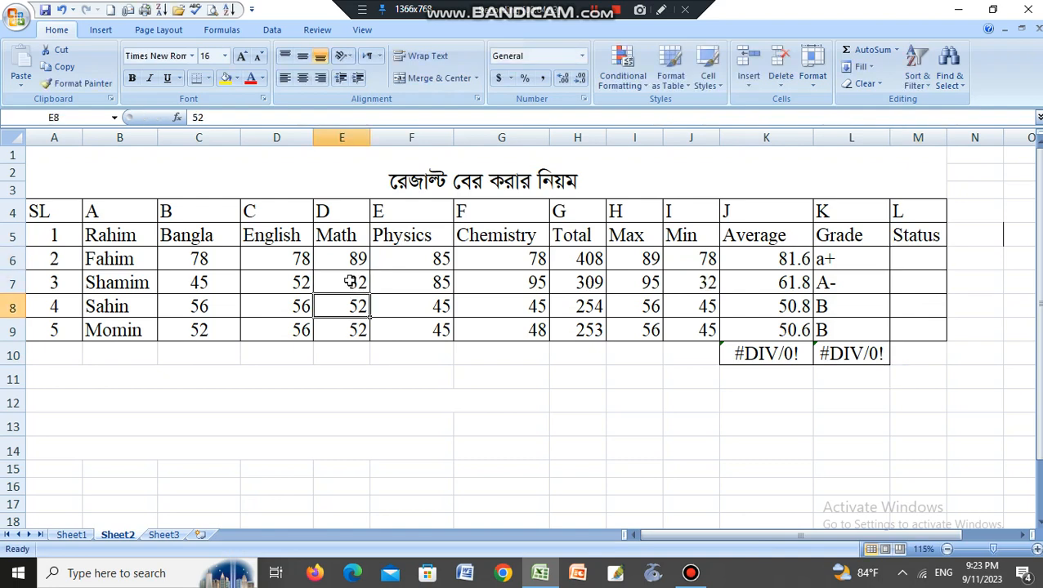
left_click(833, 287)
Enter the Status formula =if(min(C6:G6>=33,"pass","fail") in M6
left_click(944, 260)
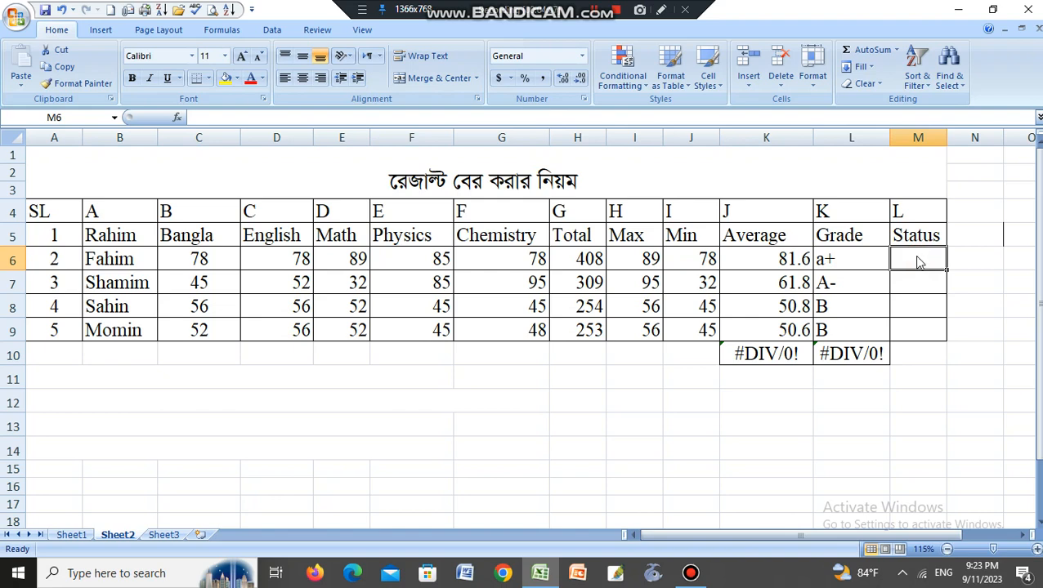
type("=if(")
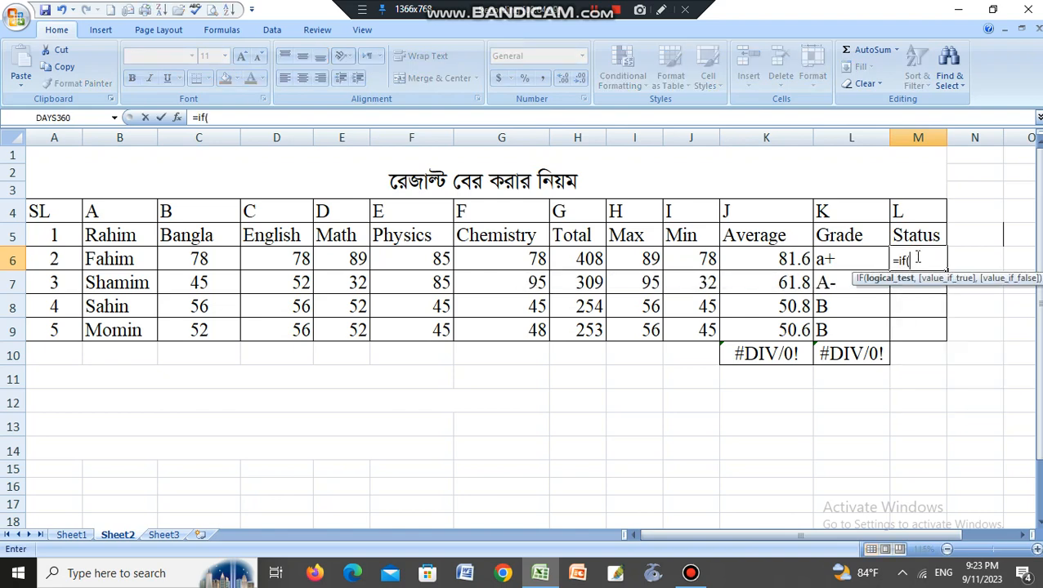
type("min(")
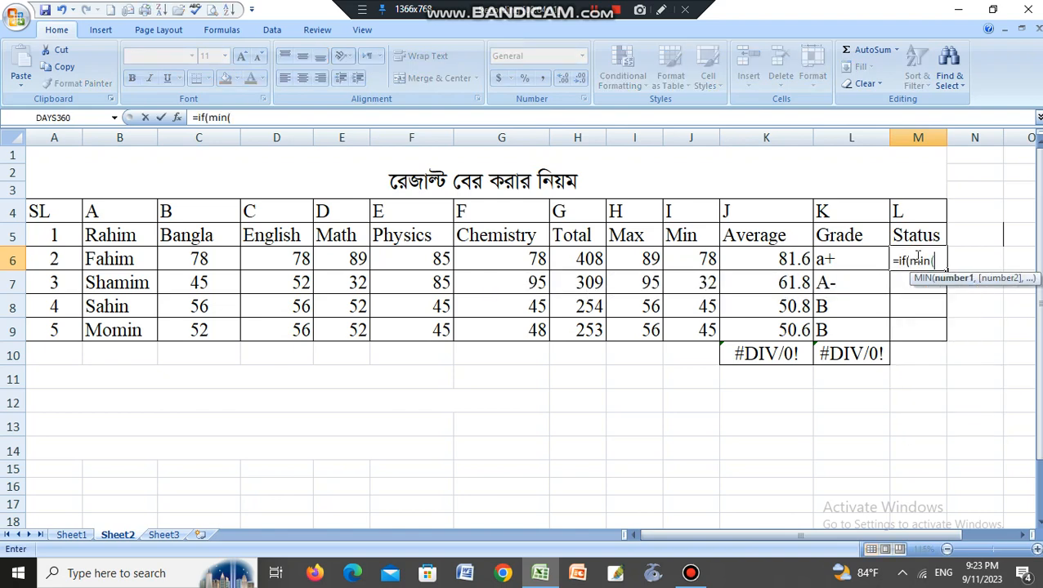
left_click_drag(183, 260, 528, 260)
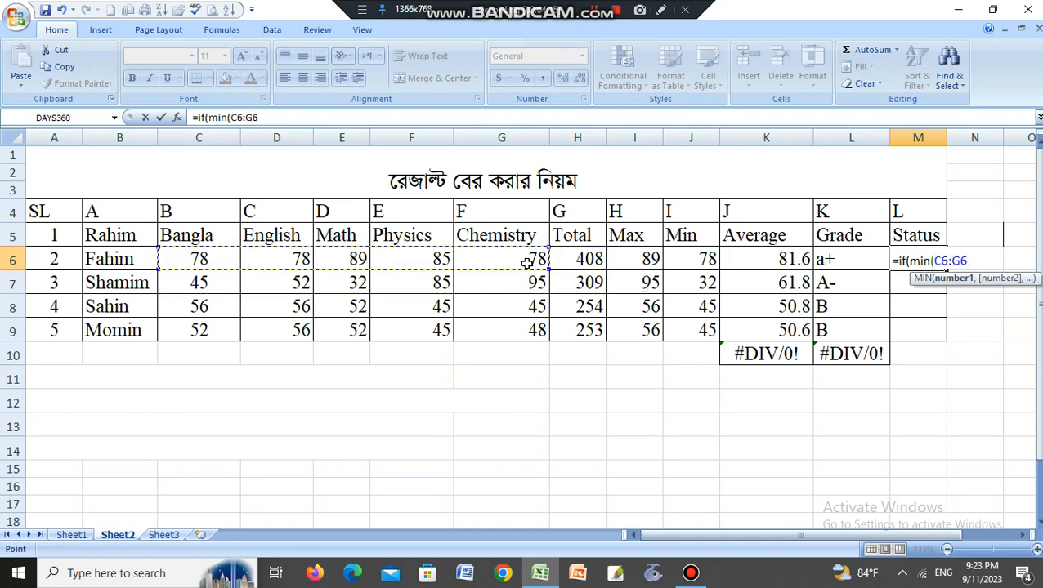
type(">")
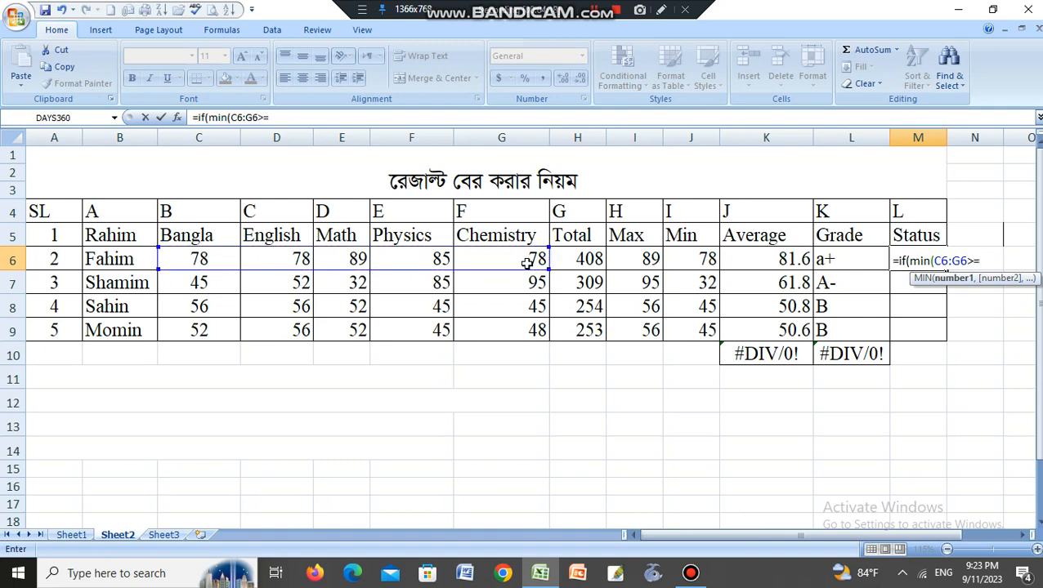
type("=33,")
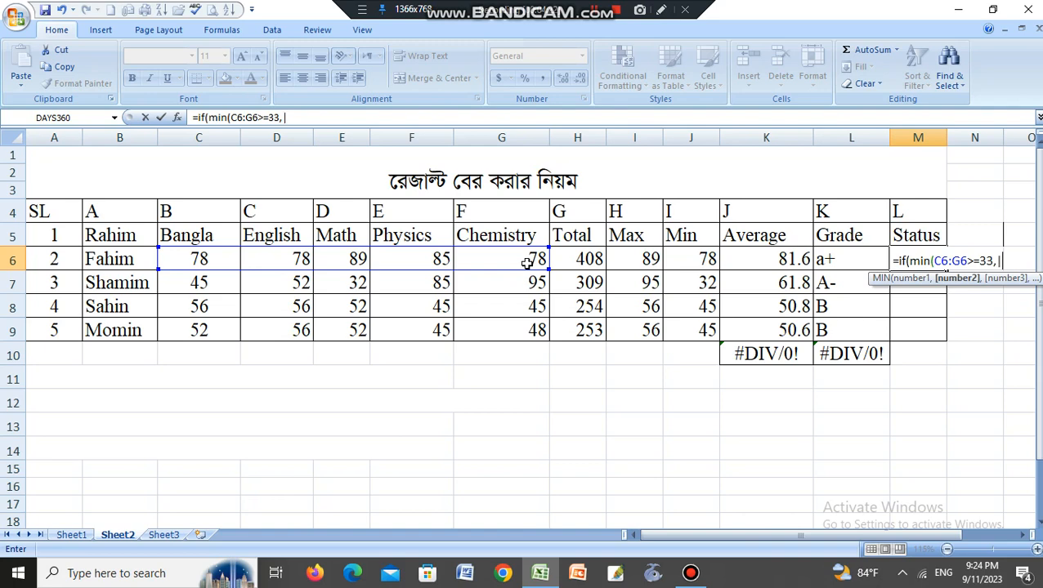
type("\"pass\",\"fail\"")
key("Return")
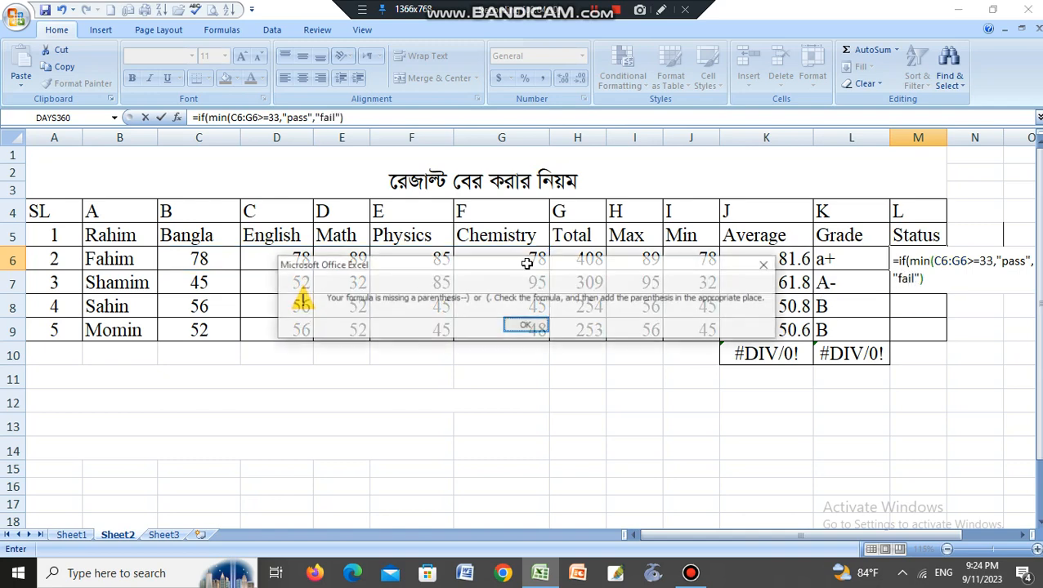
key("Return")
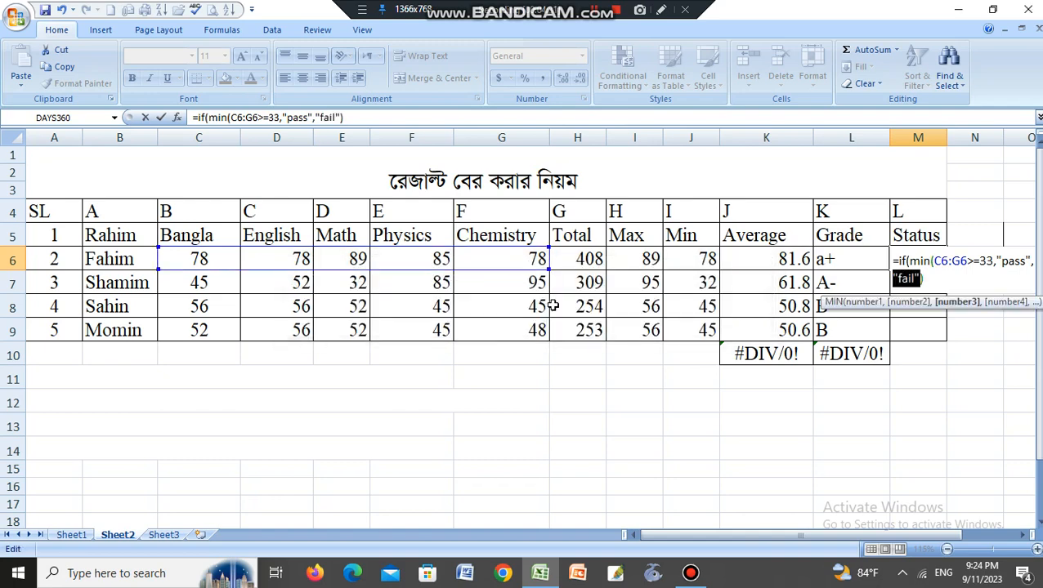
Add the missing closing parenthesis after C6:G6 in the M6 formula so that MIN(C6:G6) is compared with 33
left_click(967, 260)
type(")")
key("Return")
key("Return")
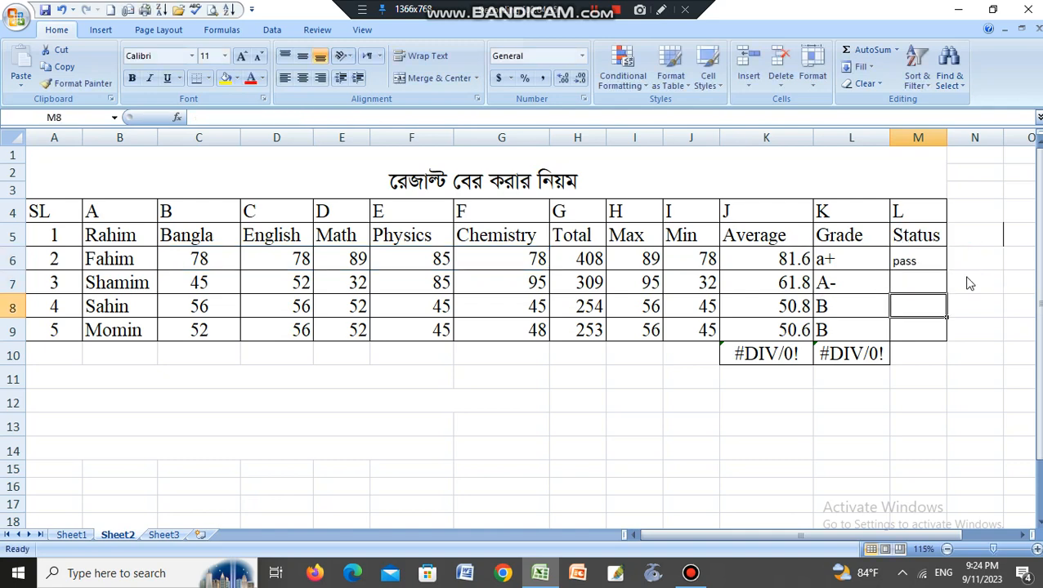
Copy the pass/fail formula from M6 down the Status column through M9
left_click(924, 259)
left_click_drag(947, 271, 953, 333)
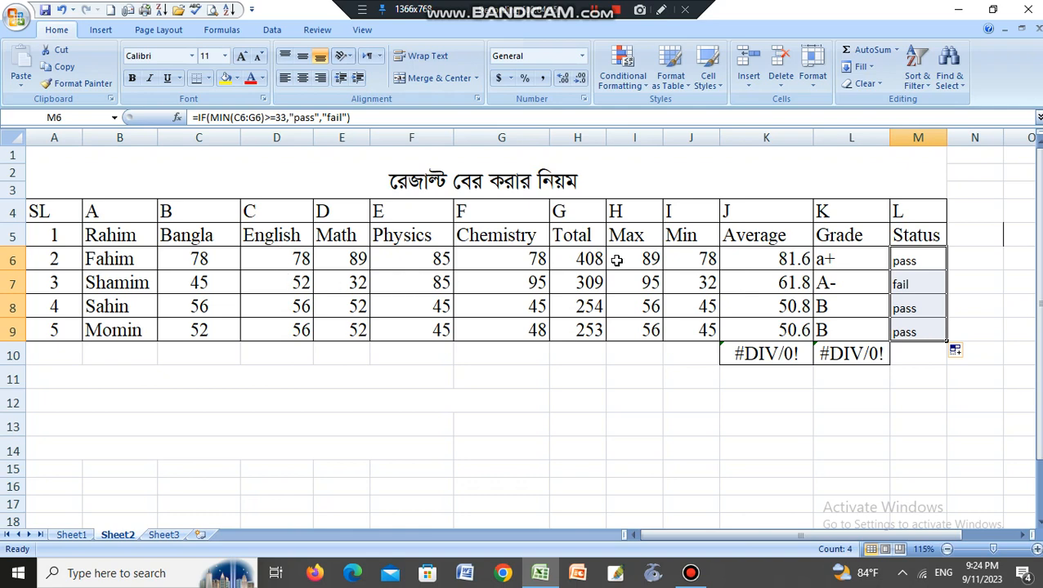
left_click(262, 441)
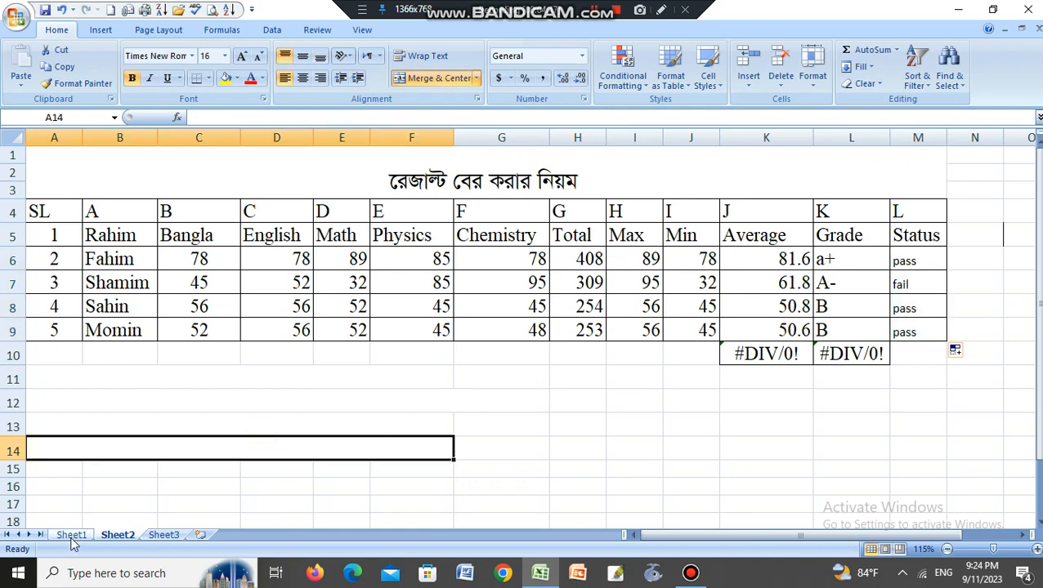
Clear the Bengali paragraph from the merged cell above the company table on Sheet1
left_click(72, 536)
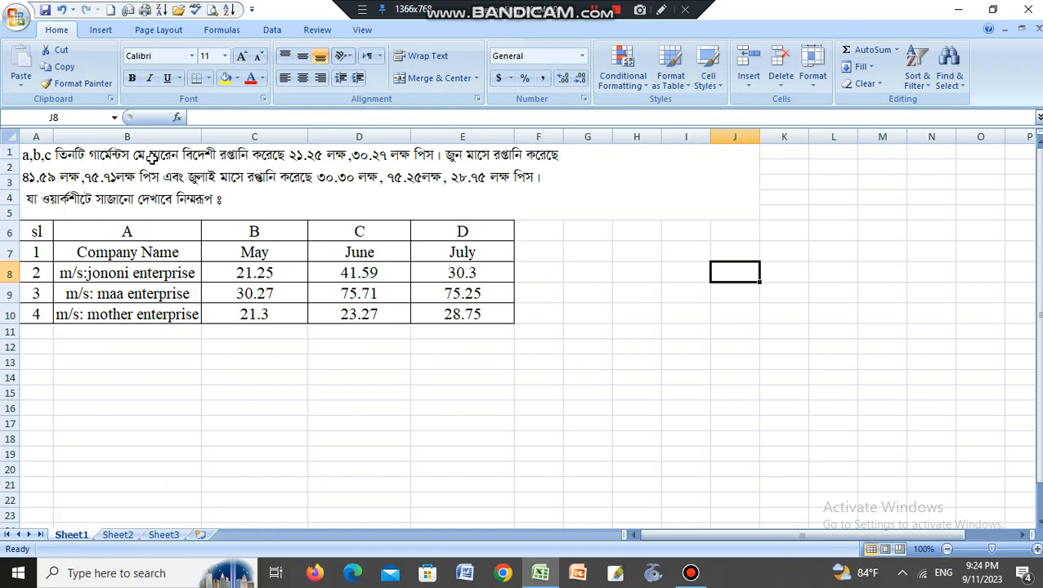
left_click(151, 159)
key("Delete")
left_click(304, 344)
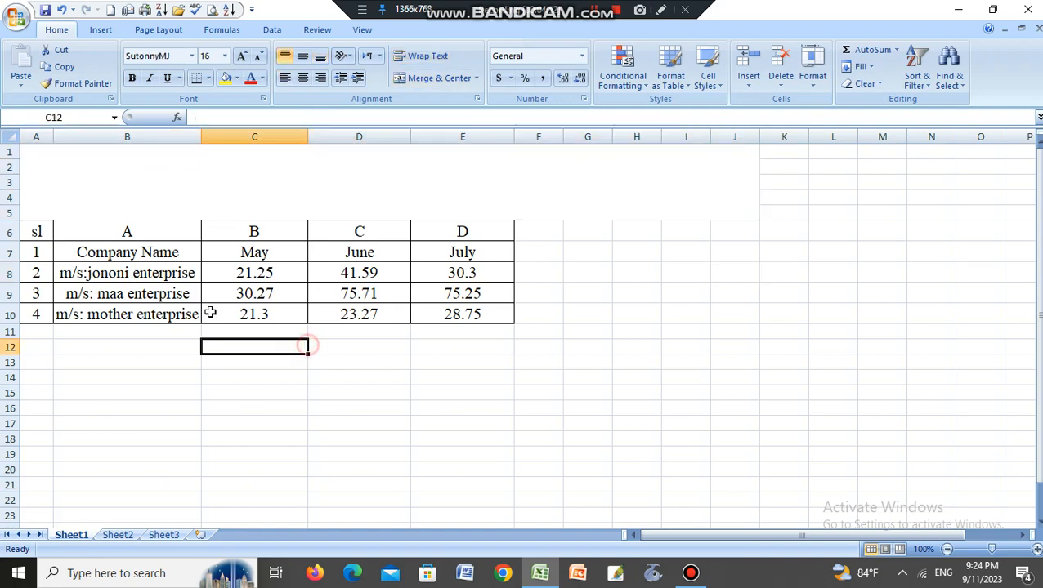
Select the company table B7:E10 on Sheet1, including the company names and month headers
left_click(90, 254)
left_click_drag(161, 272, 478, 316)
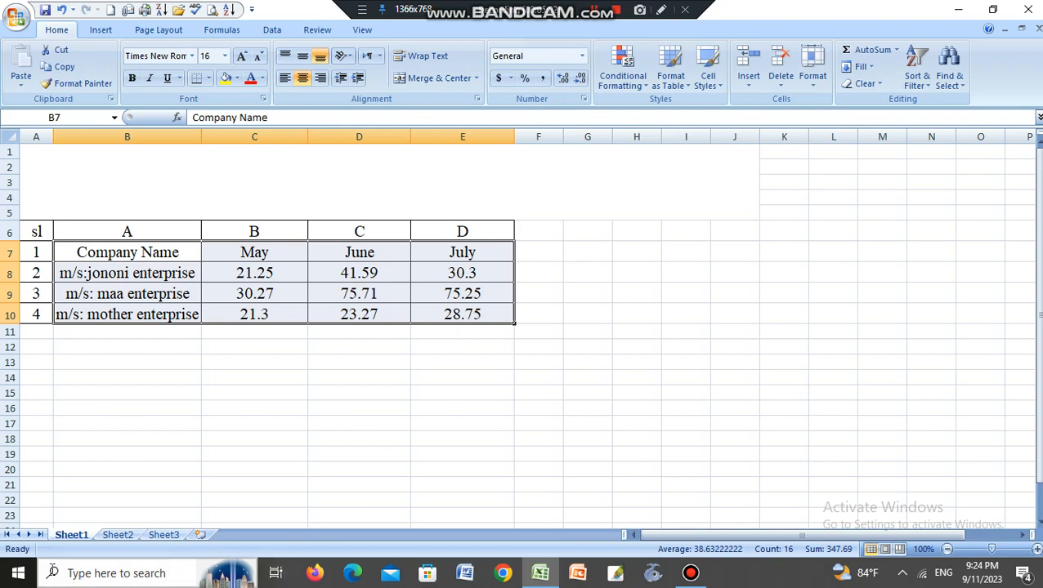
Open the On-Screen Keyboard from a Windows search for "on" and close it again
left_click(60, 578)
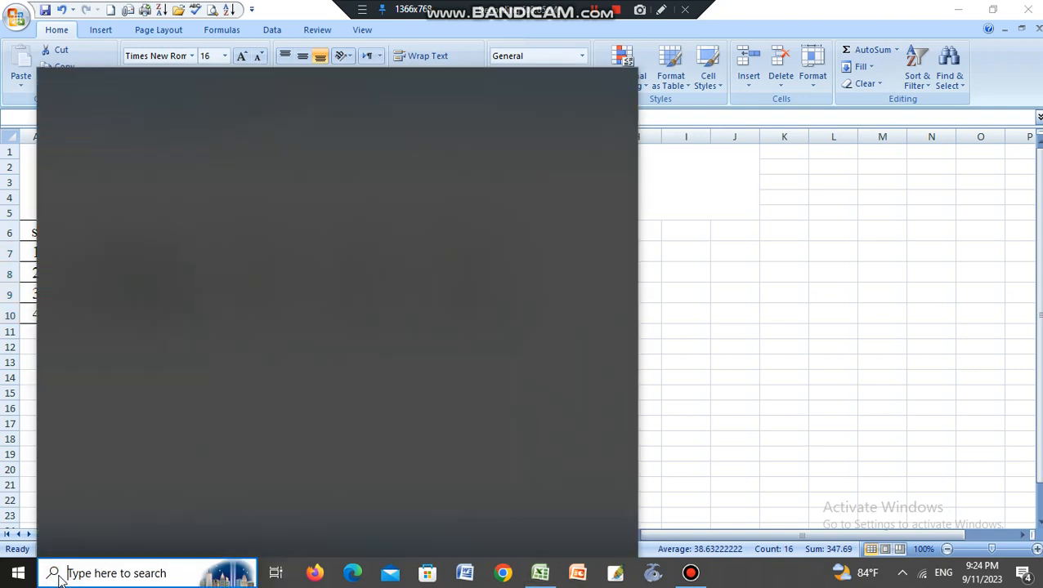
type("on")
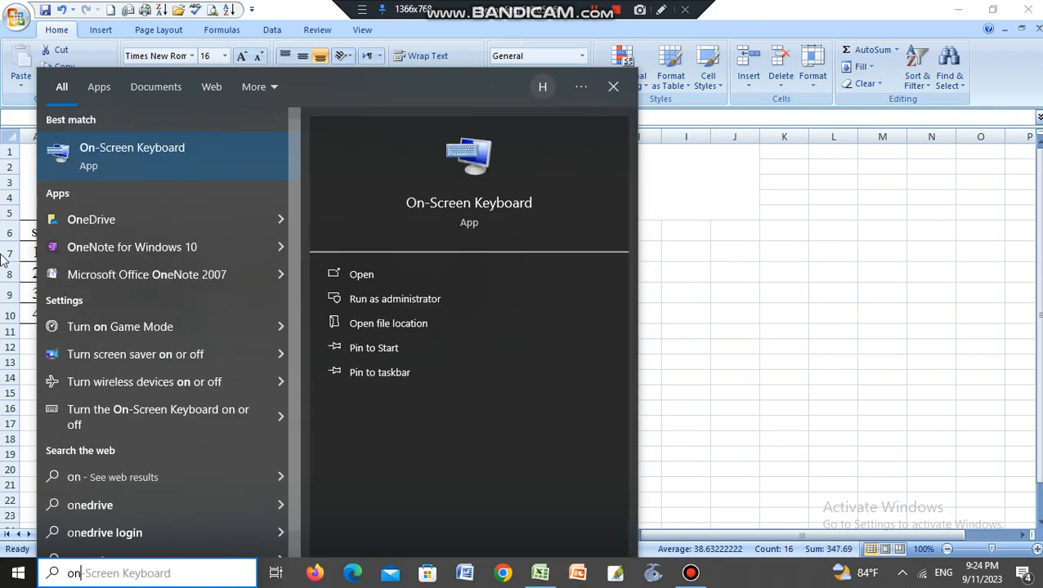
left_click(181, 146)
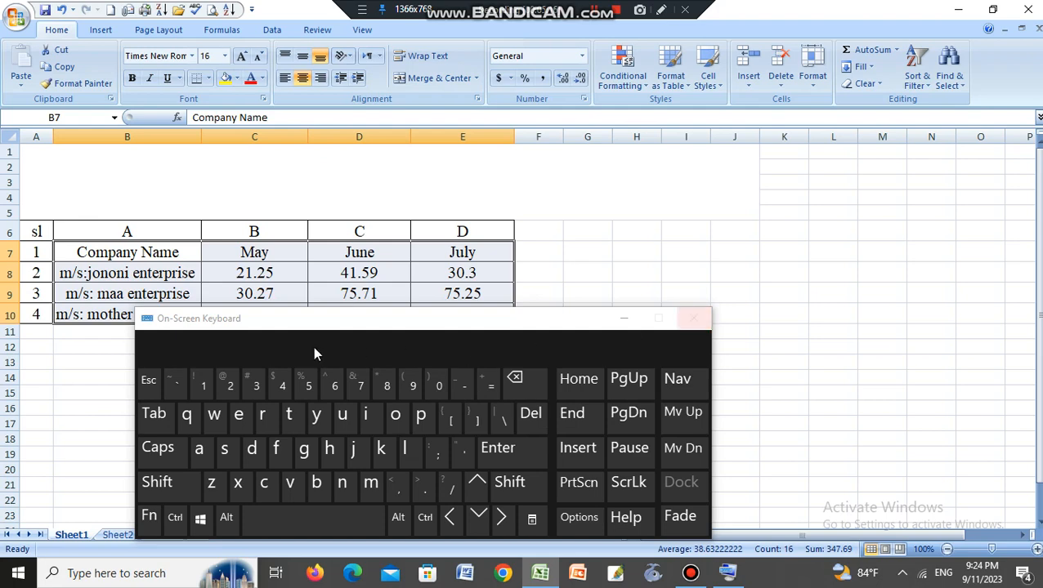
left_click(693, 319)
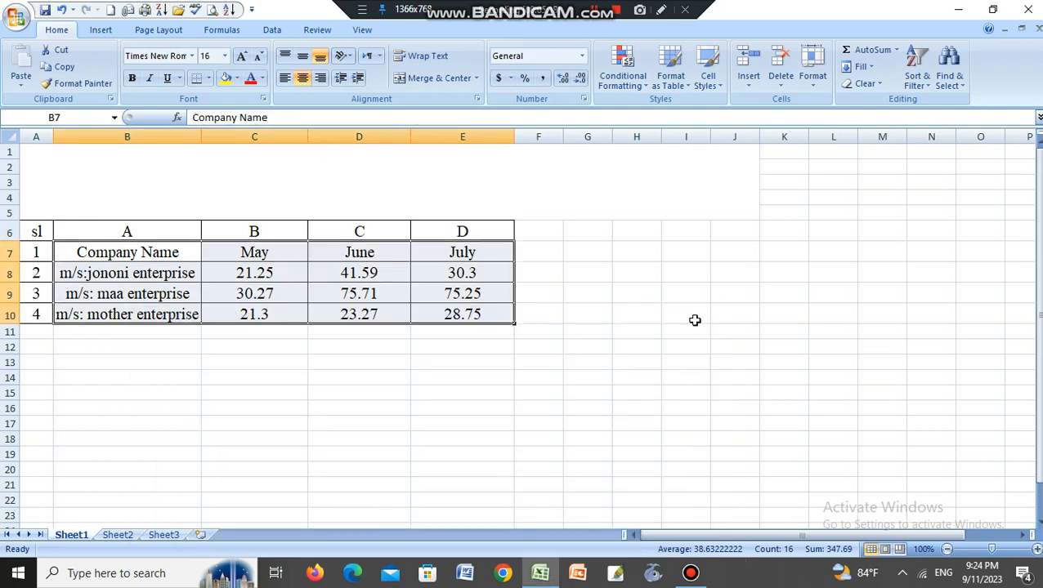
Create two column charts of the selected B7:E10 data on separate new chart sheets and view the first one
key("F11")
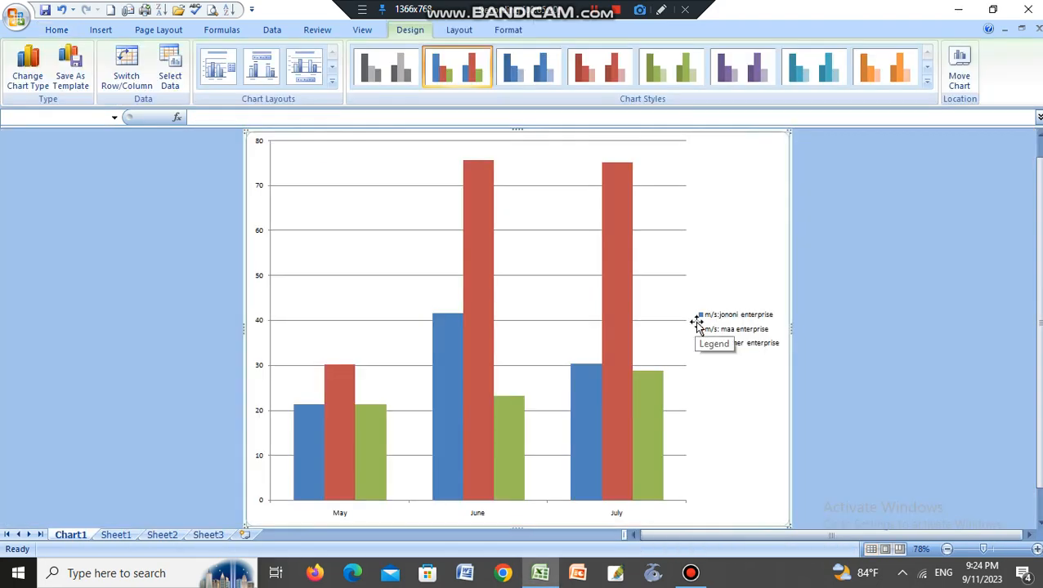
left_click(119, 536)
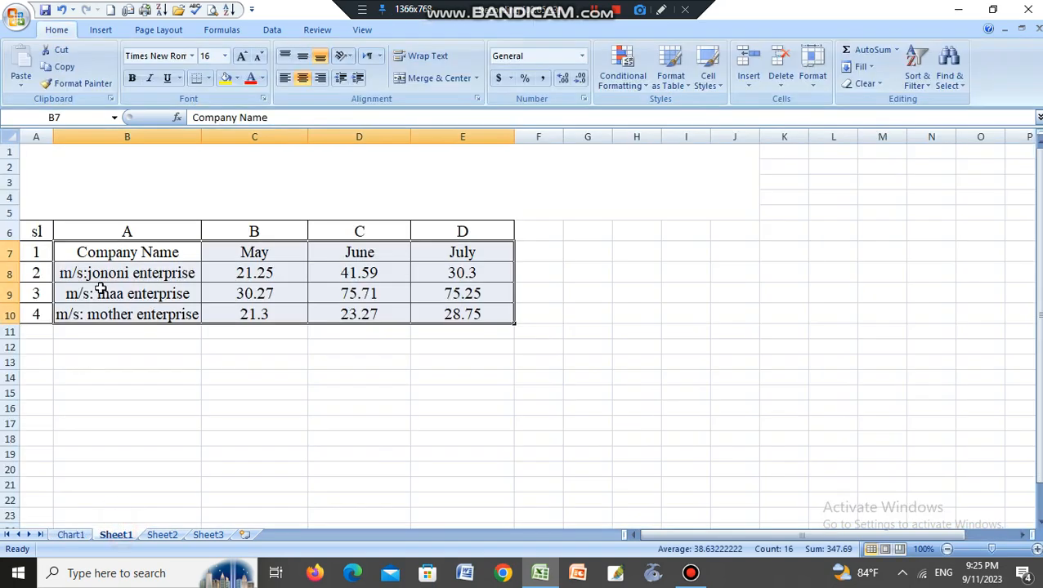
key("F11")
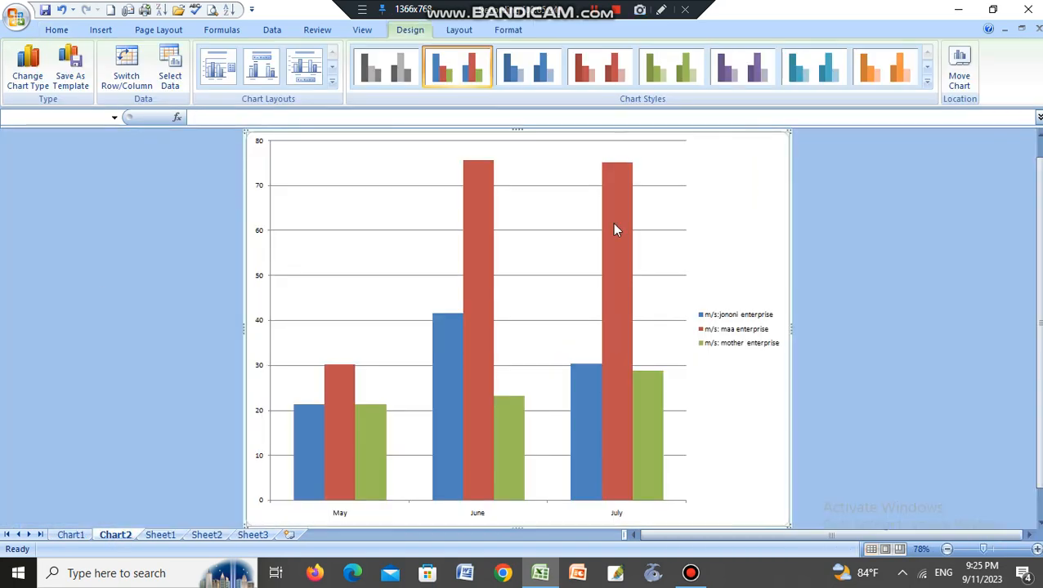
left_click(67, 535)
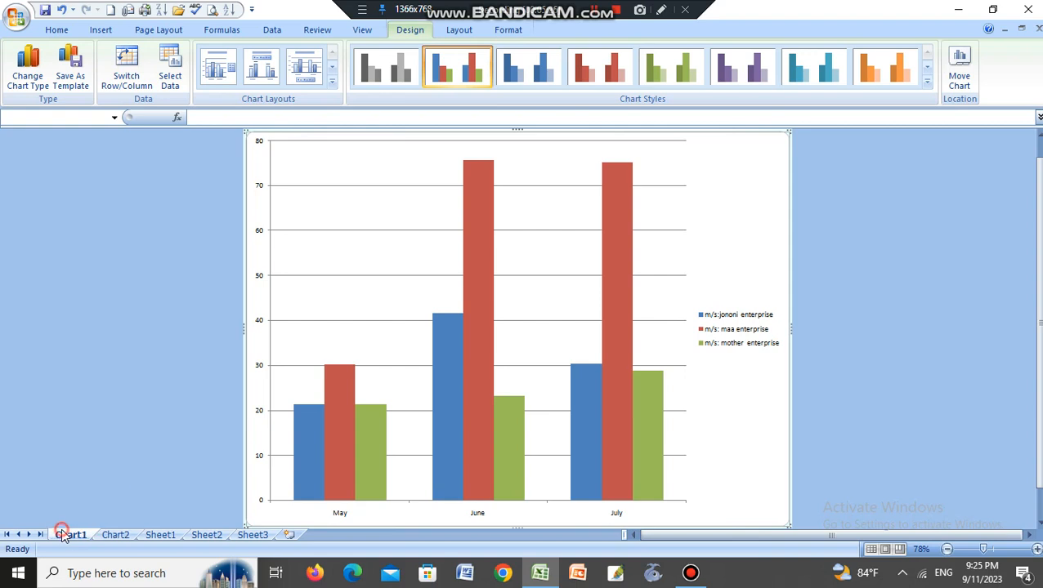
Delete the monthly figures in C8:E10 on Sheet1 and check the effect on Chart2
left_click(157, 536)
left_click(274, 291)
left_click_drag(236, 273, 458, 318)
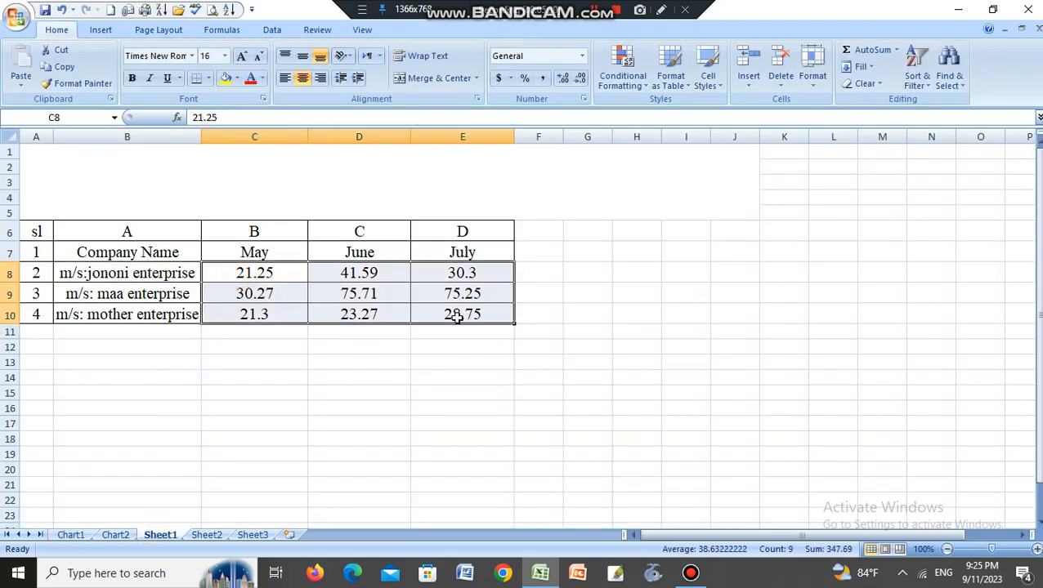
key("Delete")
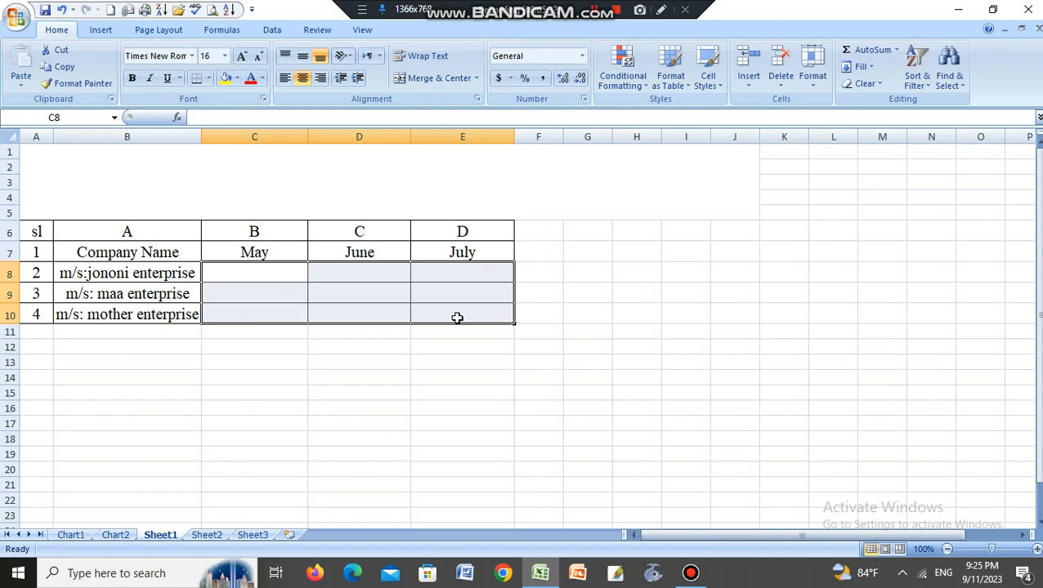
left_click(697, 411)
left_click(116, 536)
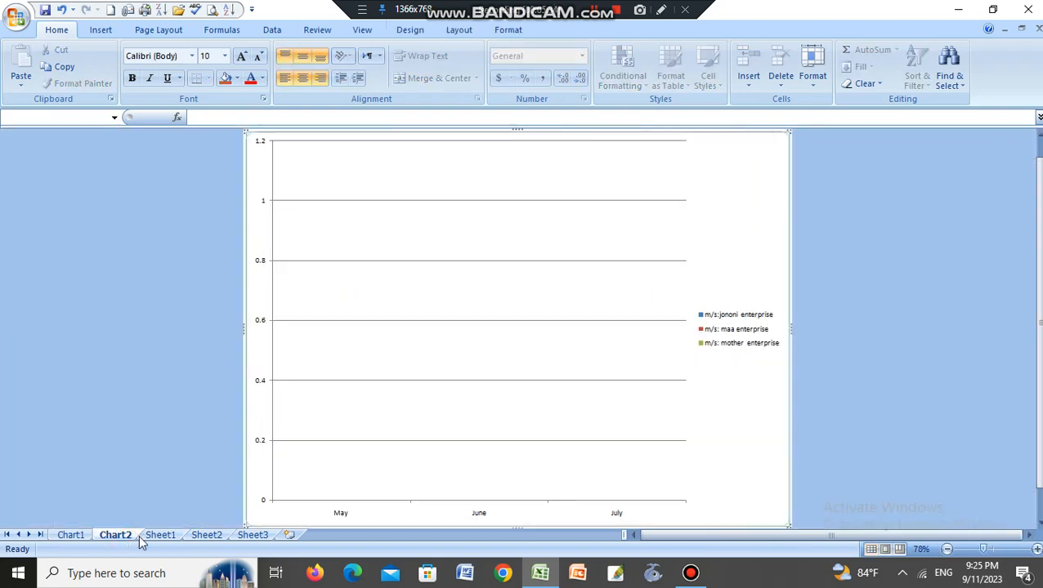
Undo the deletion of the monthly figures on Sheet1 and check Chart2 again
left_click(160, 536)
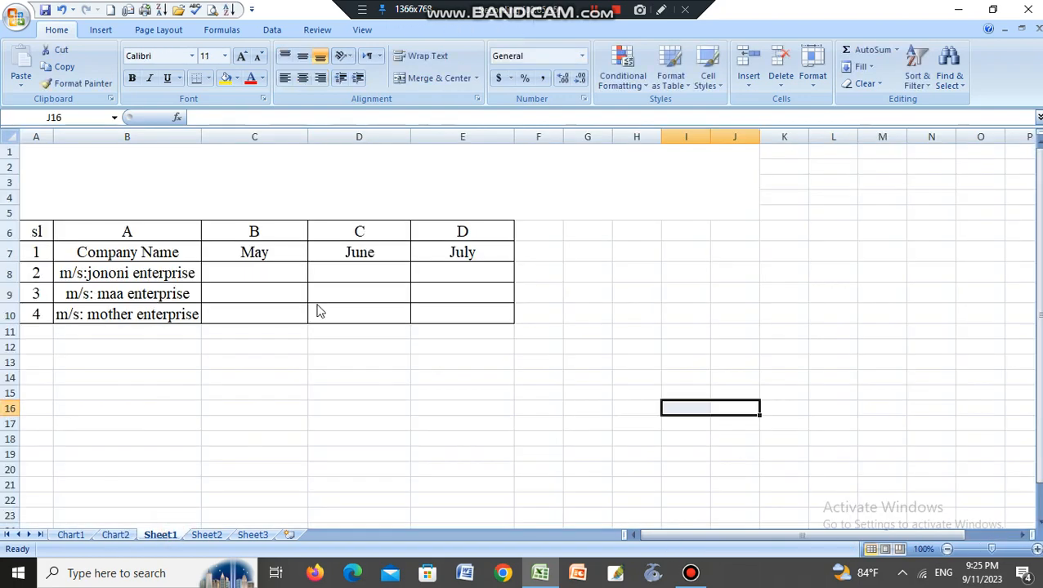
key("ctrl+z")
left_click(116, 536)
left_click(684, 355)
Close Excel without saving the changes to the workbook
left_click(1035, 8)
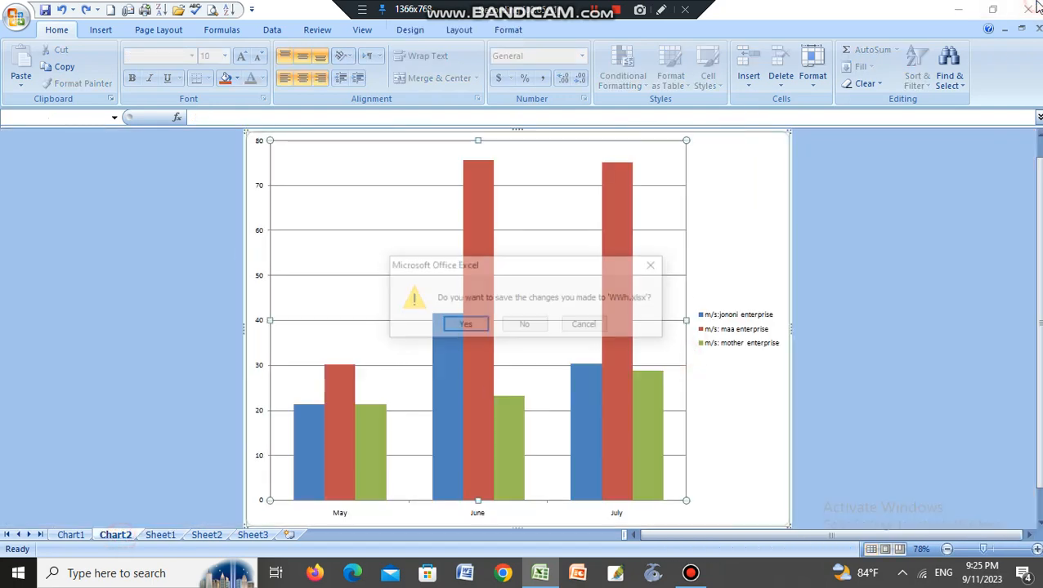
left_click(525, 326)
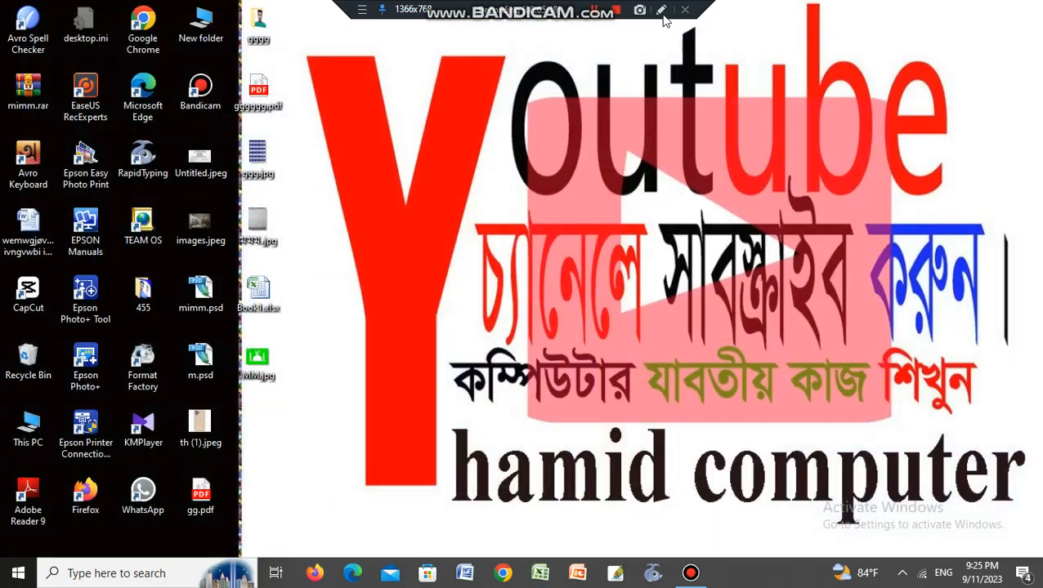